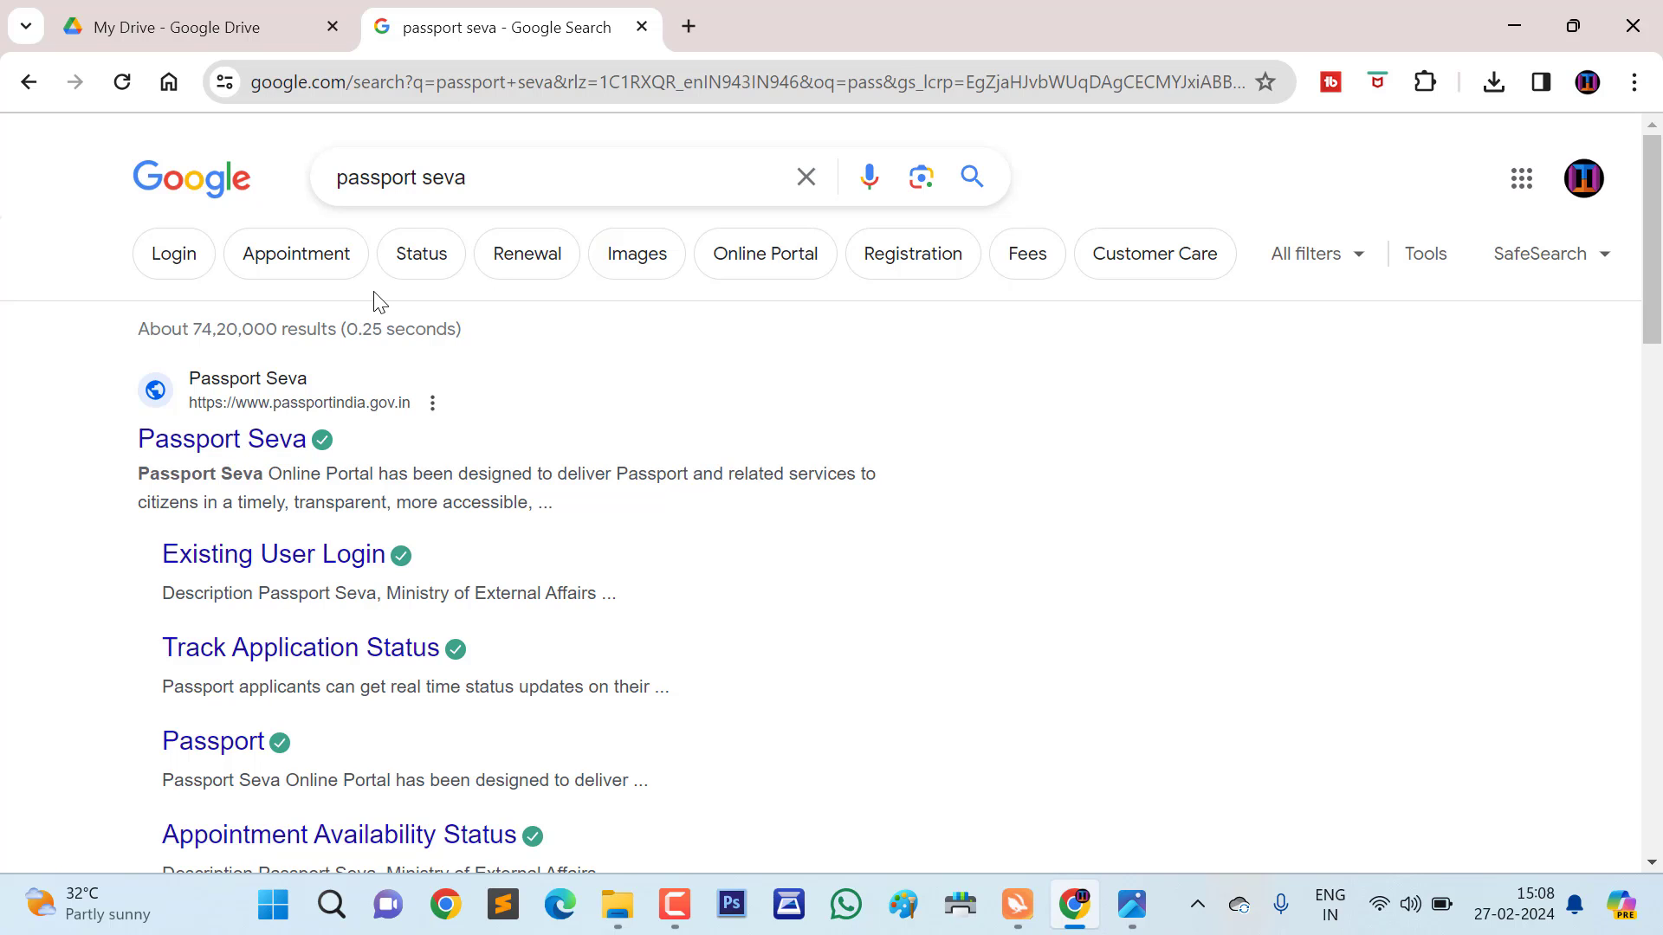
# Open the official Passport Seva website from the search results and go to its new user registration form.
pyautogui.click(243, 449)
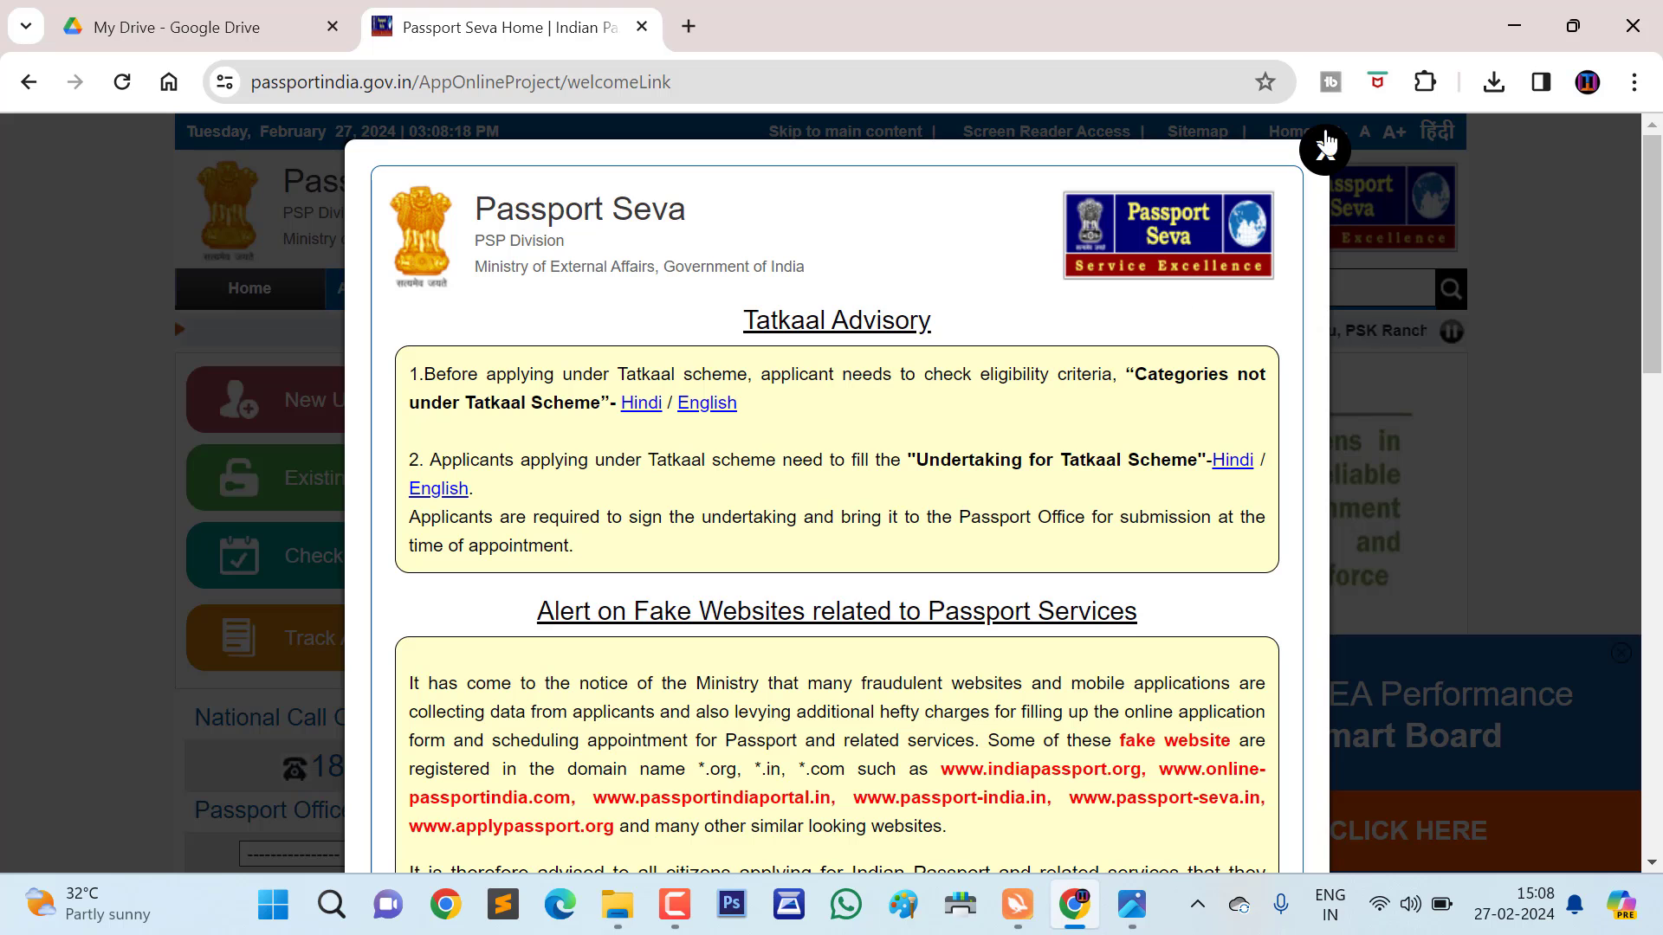
pyautogui.click(1325, 146)
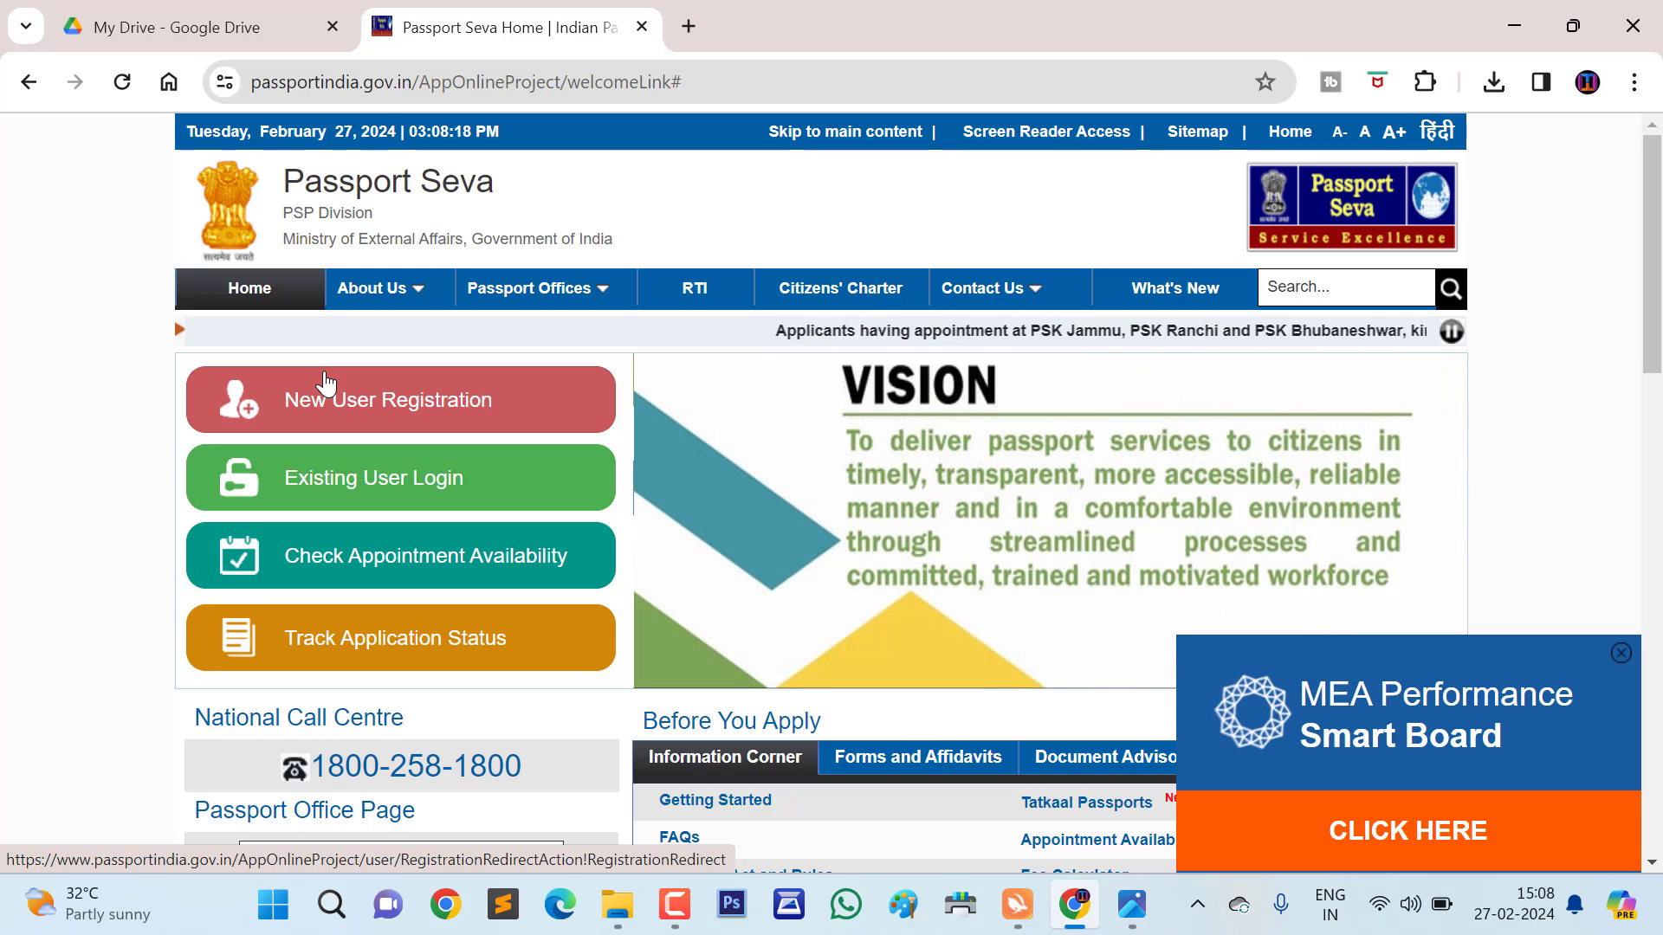
pyautogui.click(437, 407)
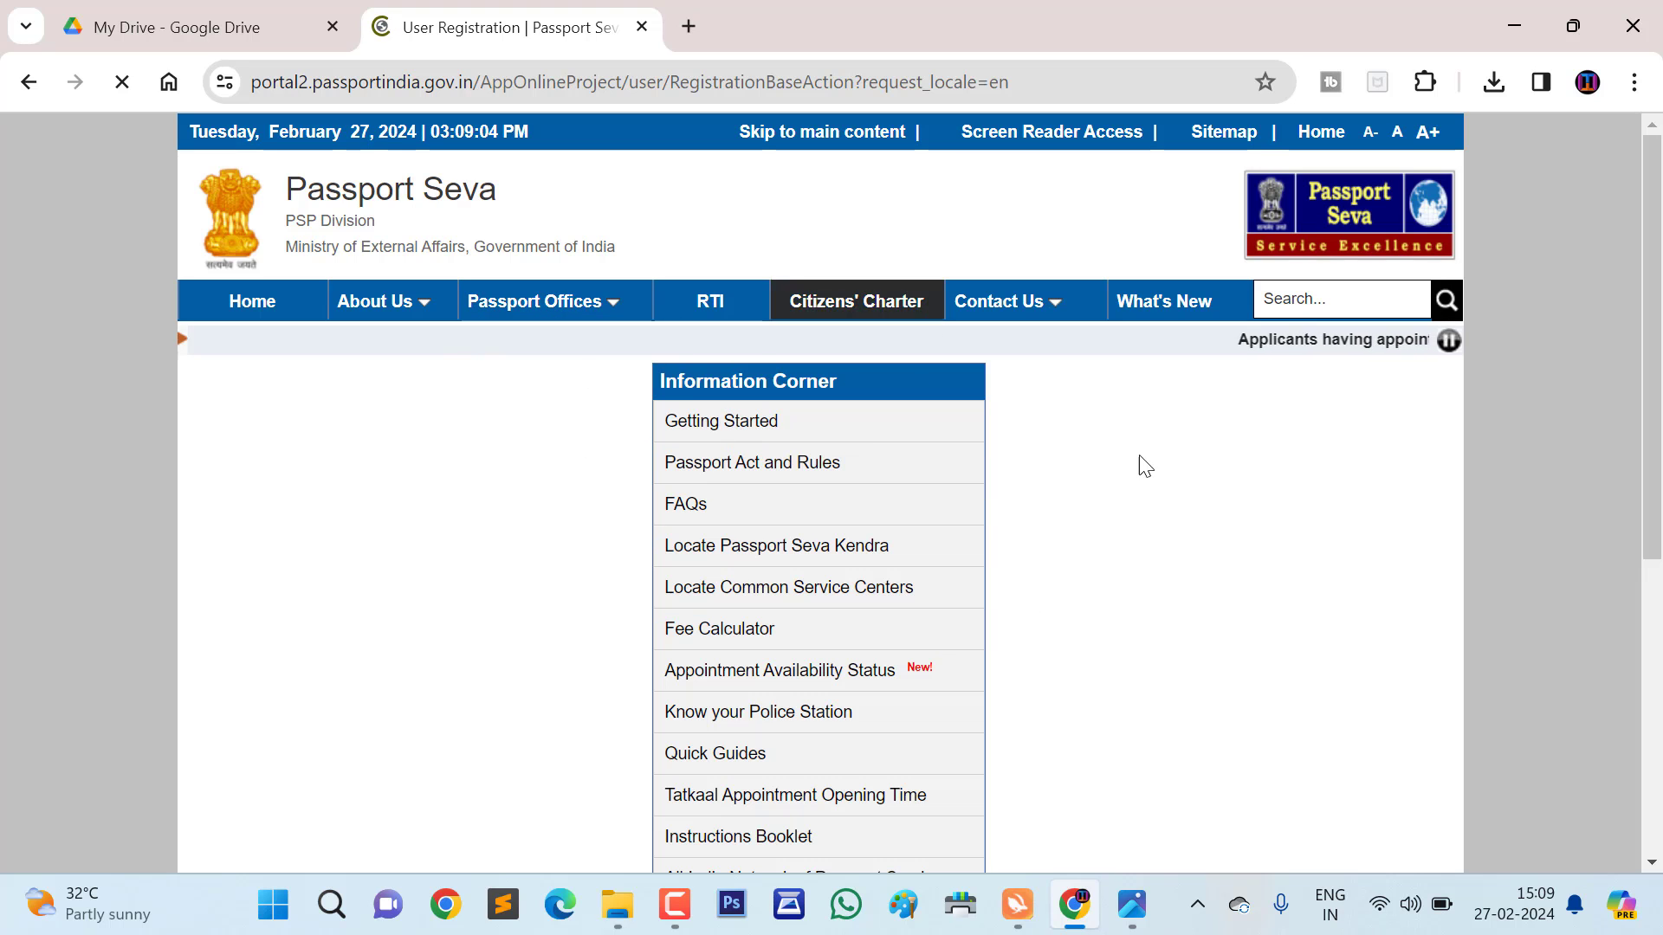
# Set the passport office to Chennai in the user registration form and place the cursor in the Given Name field.
pyautogui.scroll(-1, 778, 435)
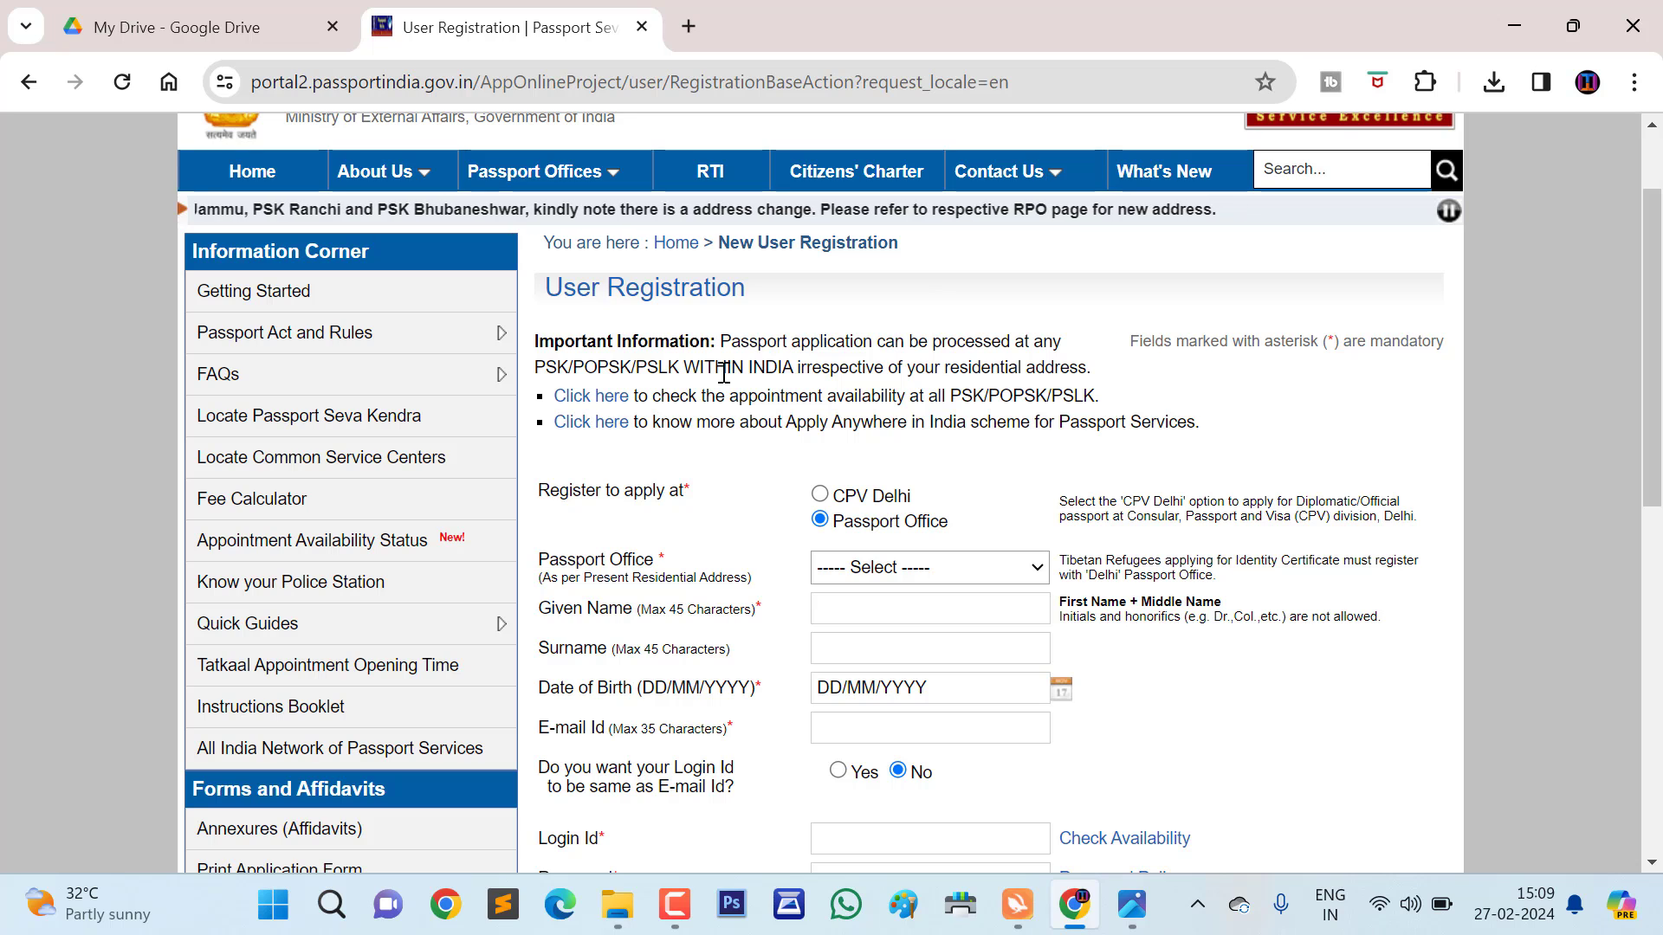
pyautogui.scroll(-1, 820, 395)
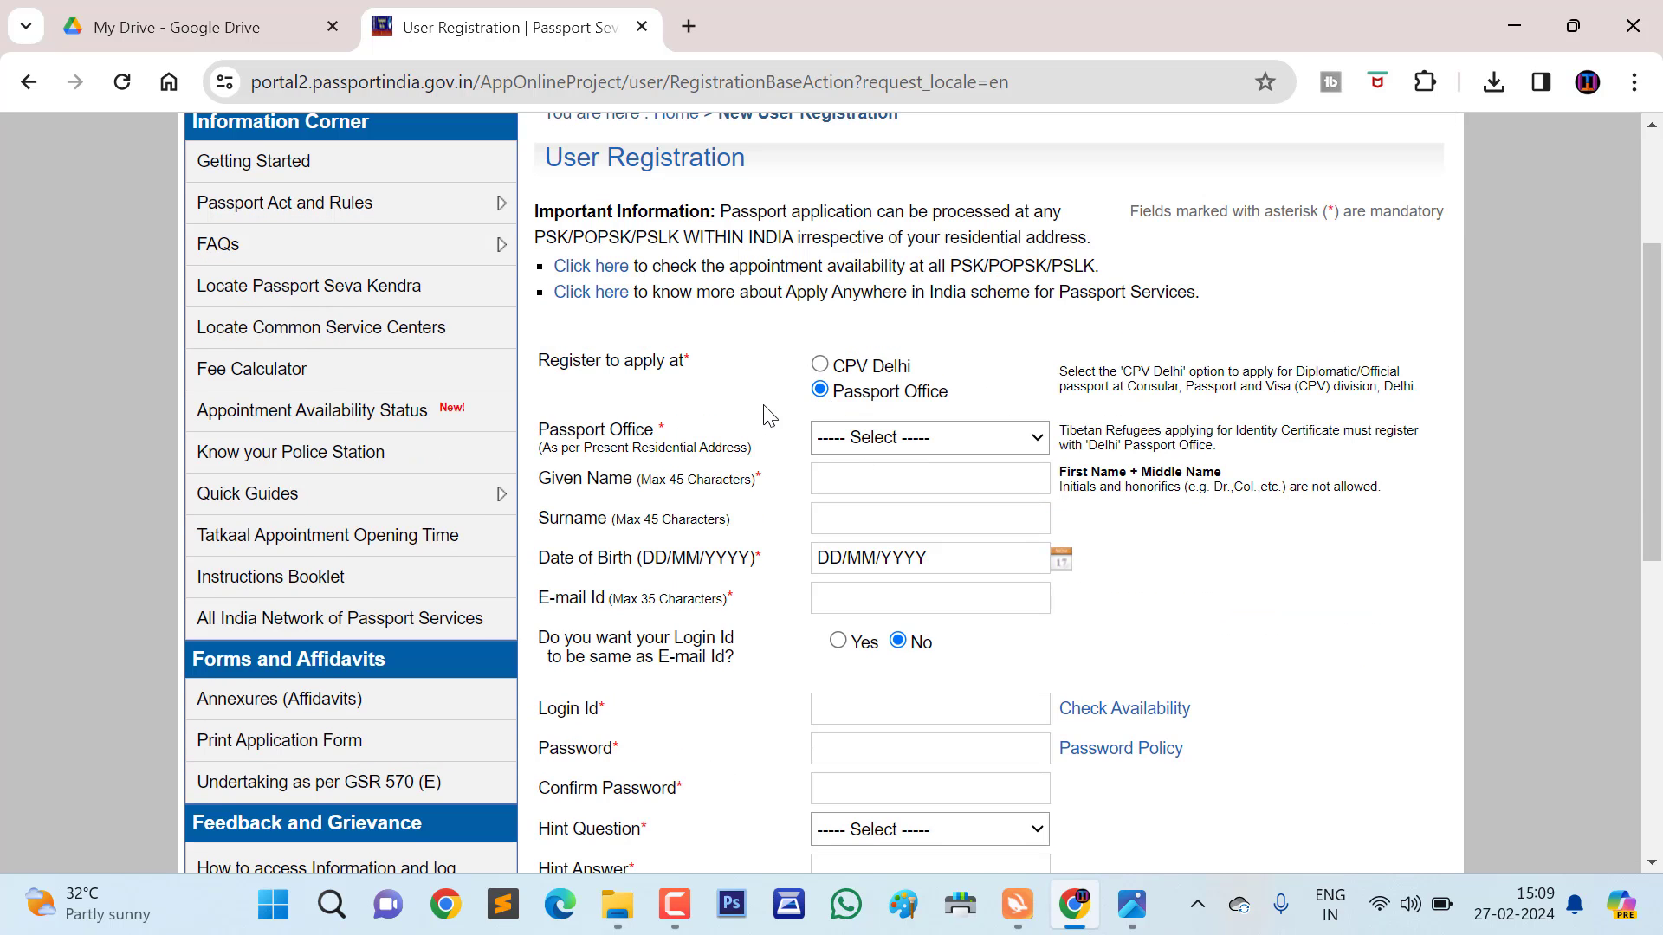
pyautogui.click(861, 437)
pyautogui.scroll(-4, 892, 152)
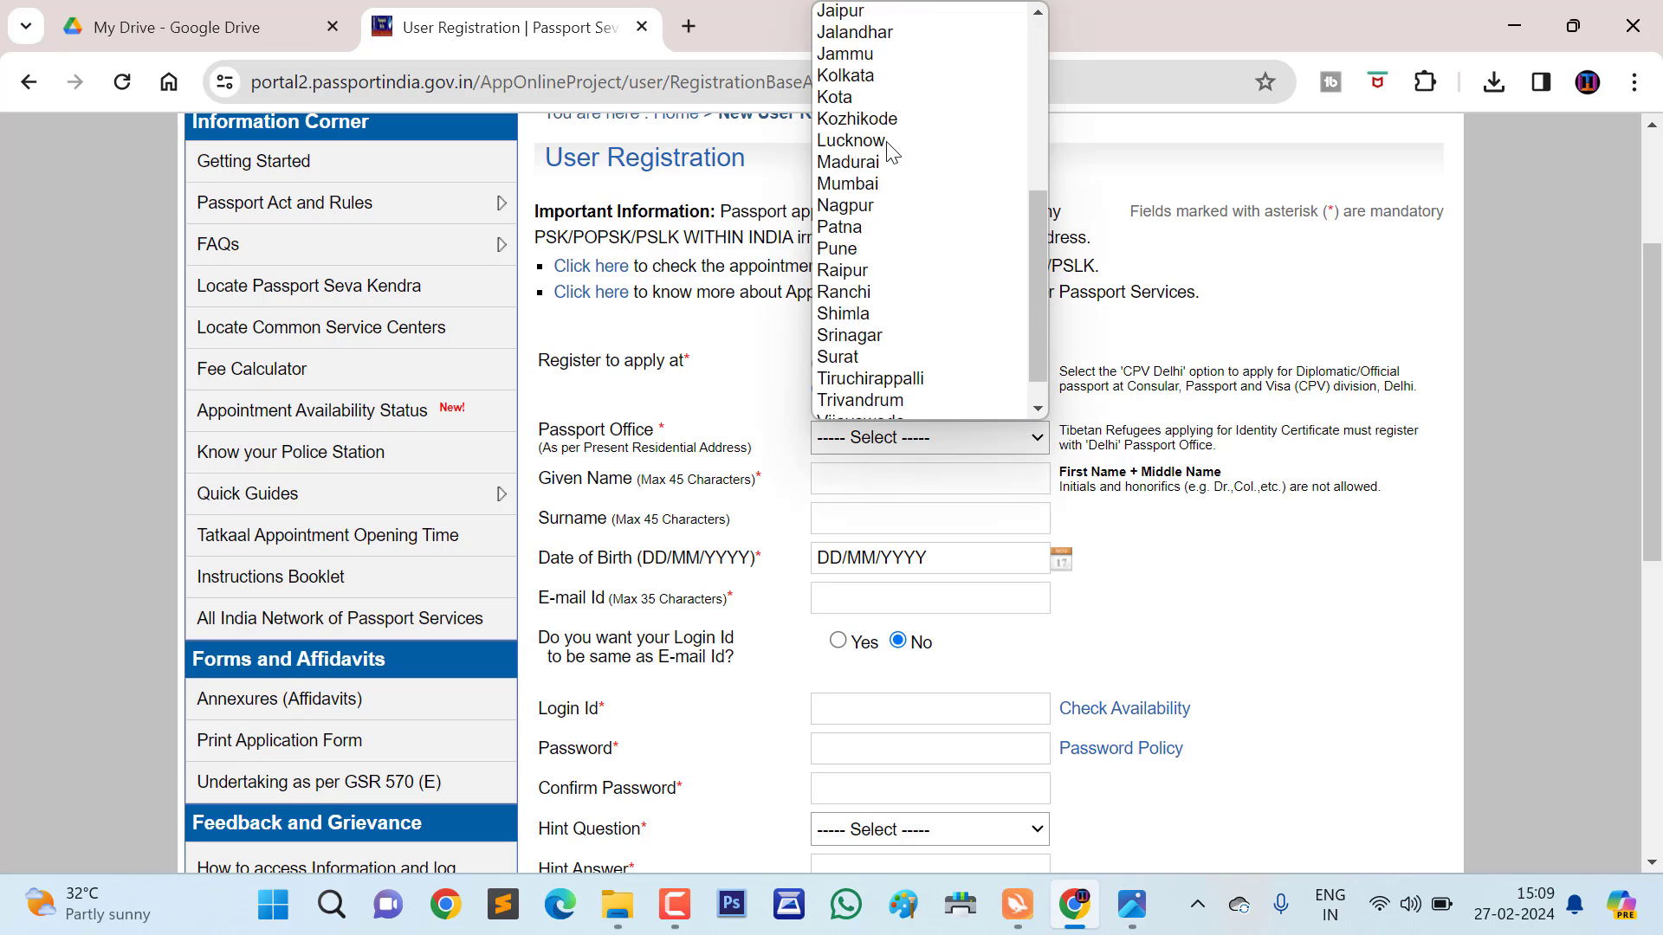
pyautogui.scroll(-1, 892, 151)
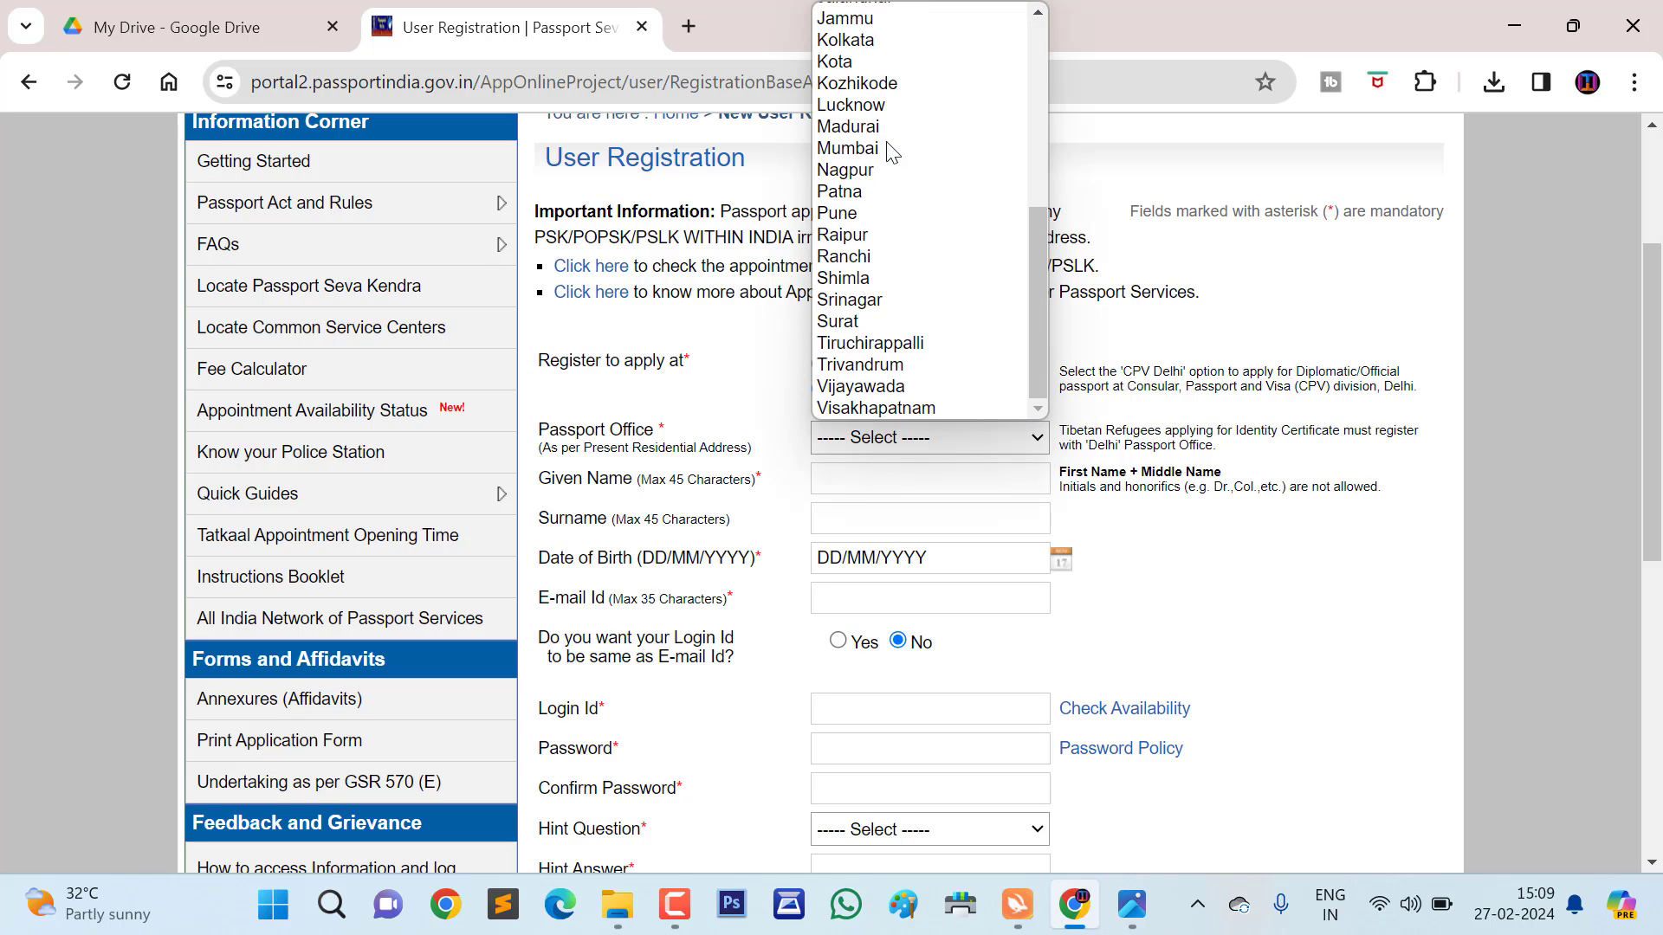
pyautogui.scroll(5, 887, 186)
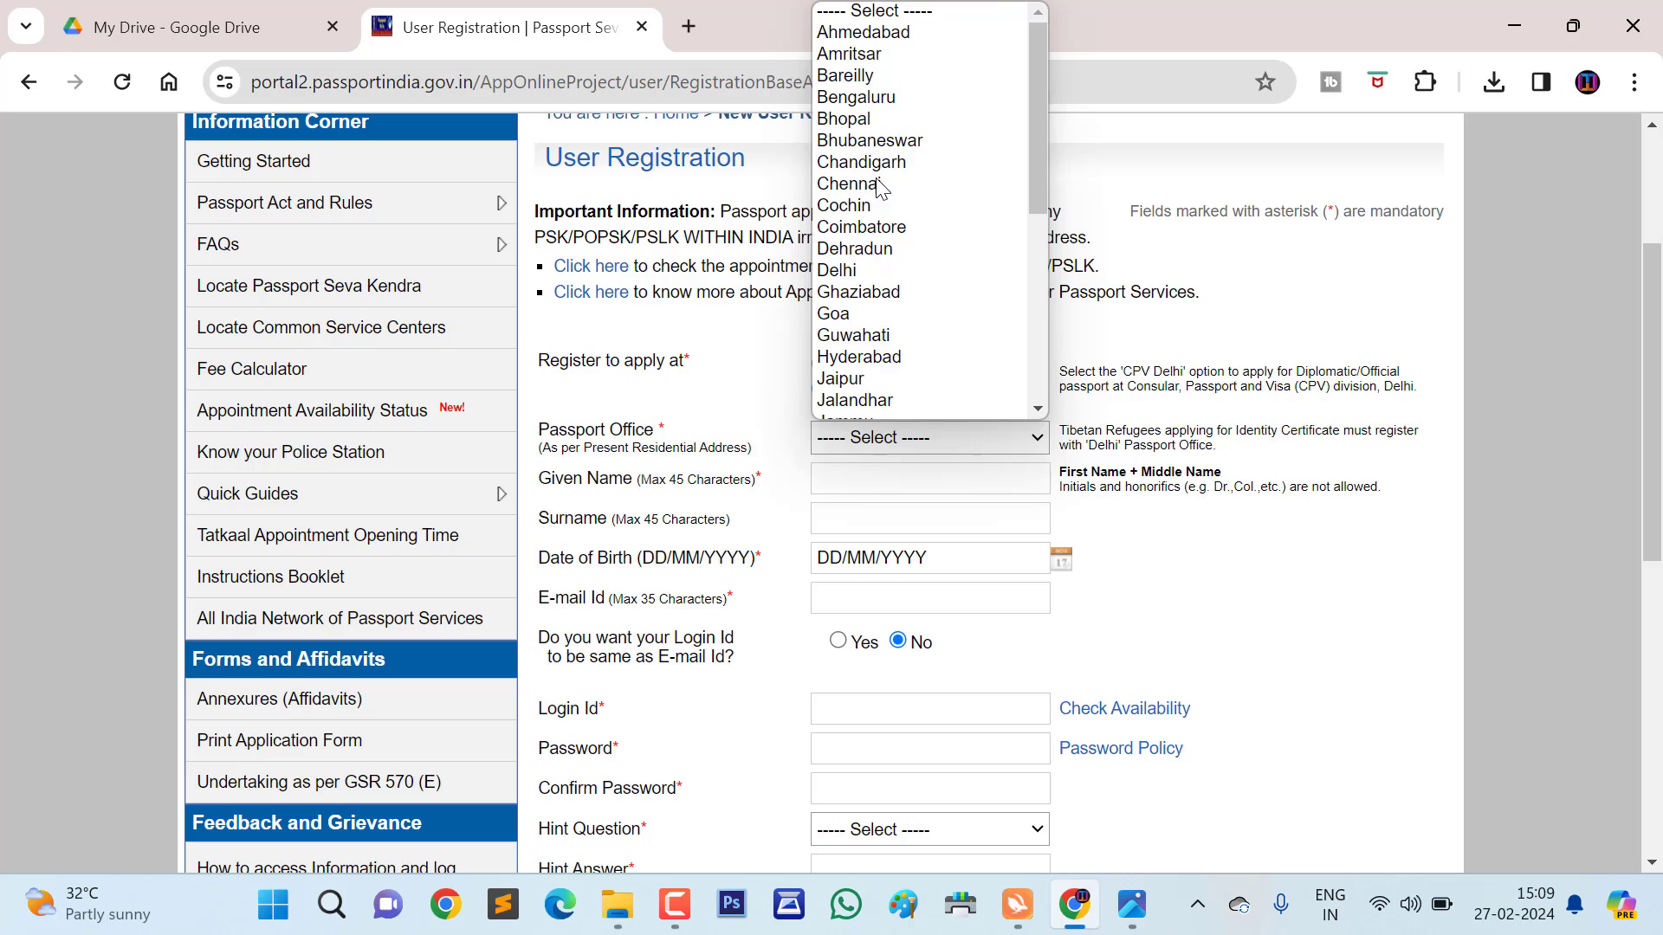
pyautogui.scroll(-3, 884, 203)
pyautogui.scroll(4, 884, 204)
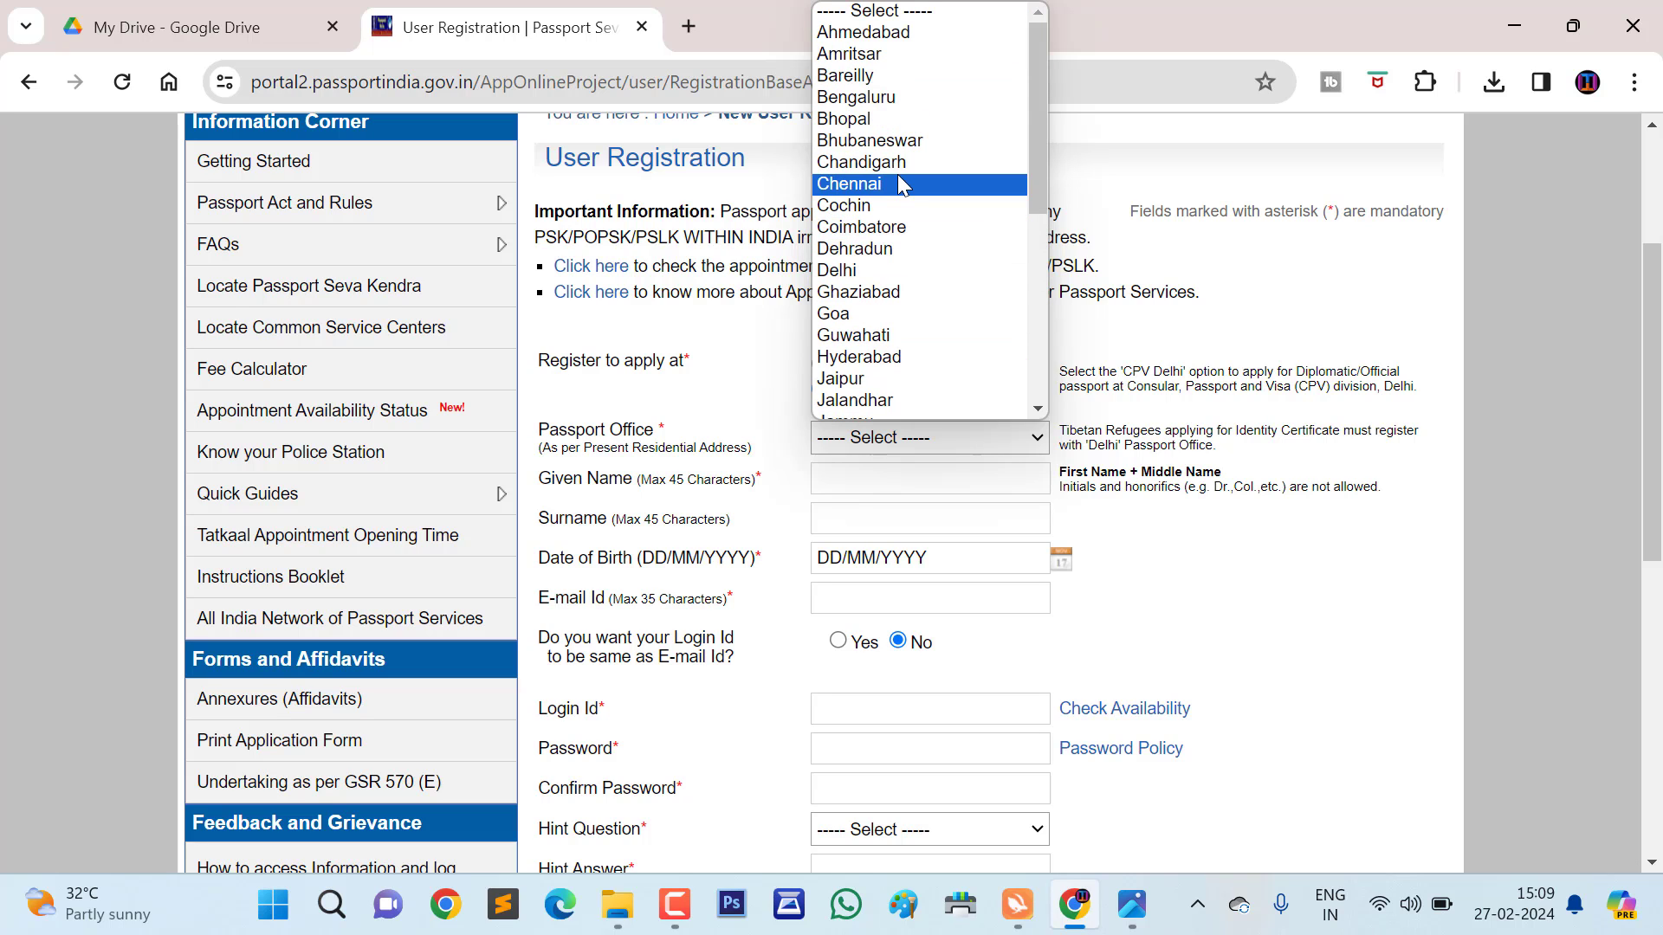
pyautogui.click(902, 185)
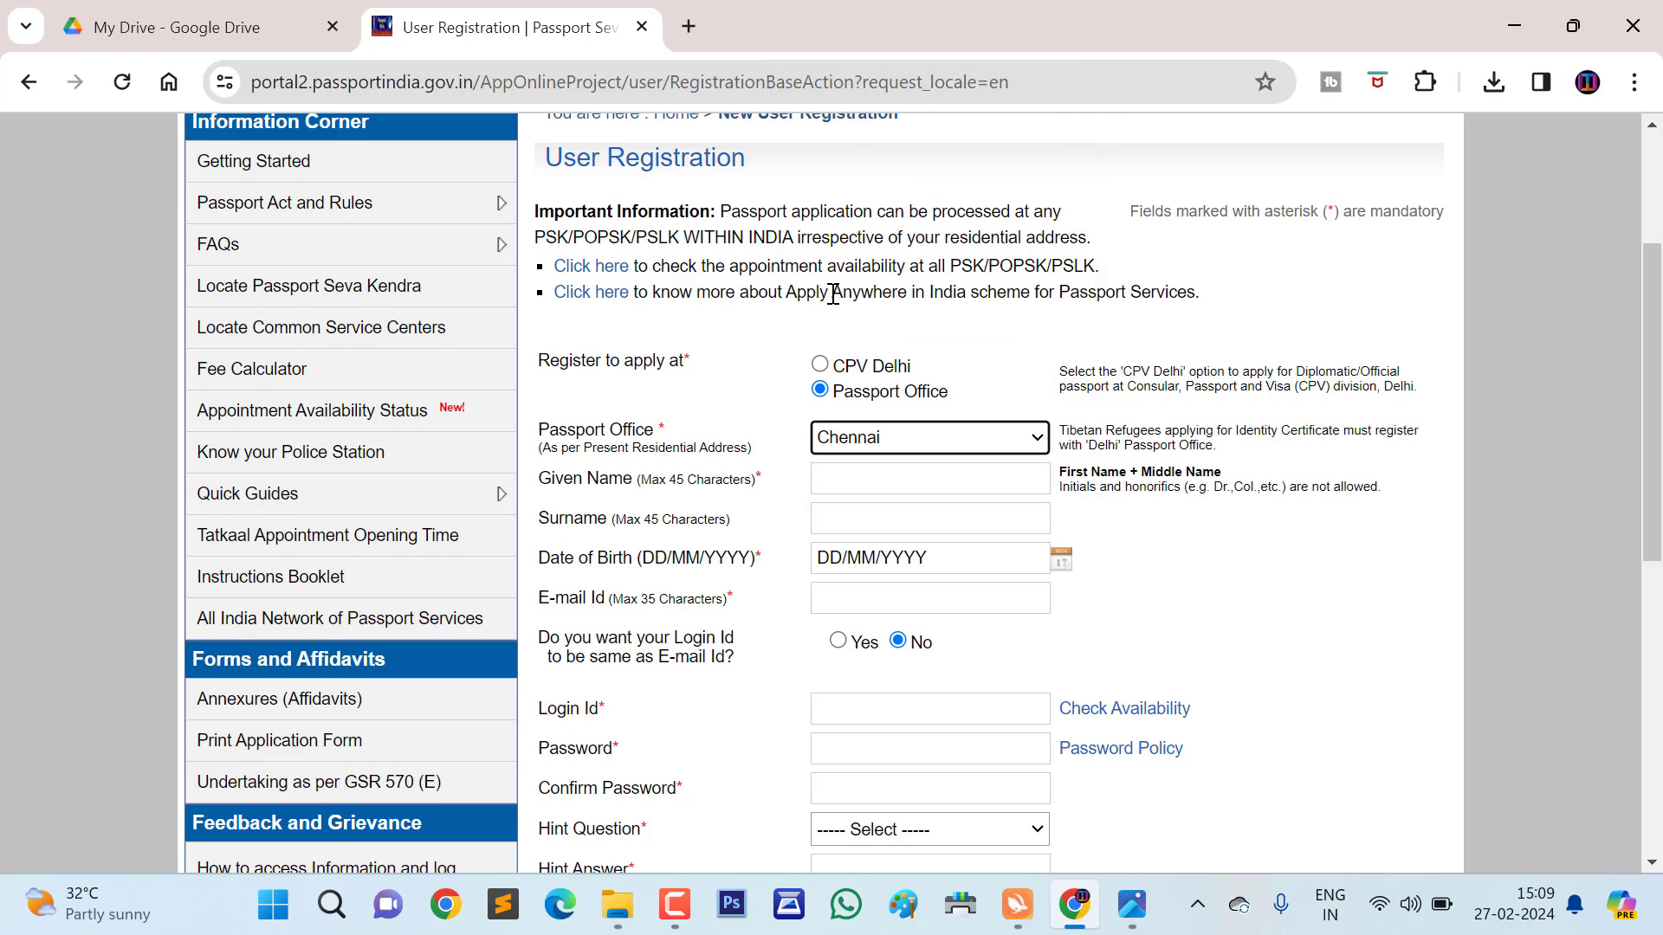
pyautogui.click(849, 479)
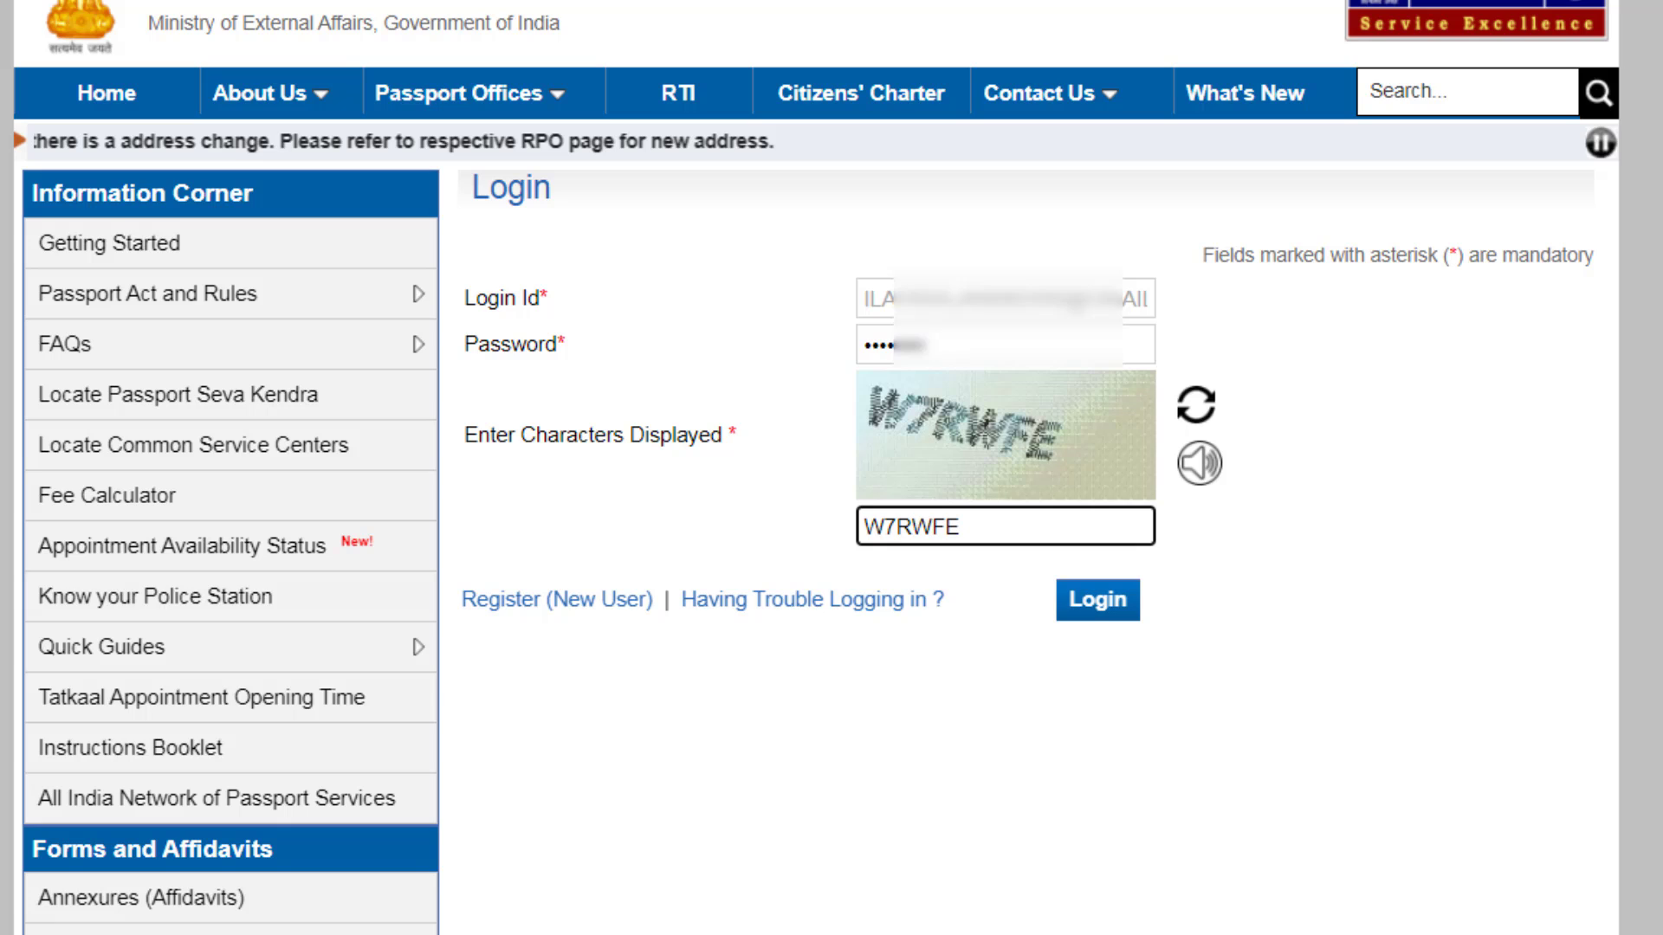
# Submit the login form and open the application for a fresh passport or re-issue of passport.
pyautogui.press('Return')
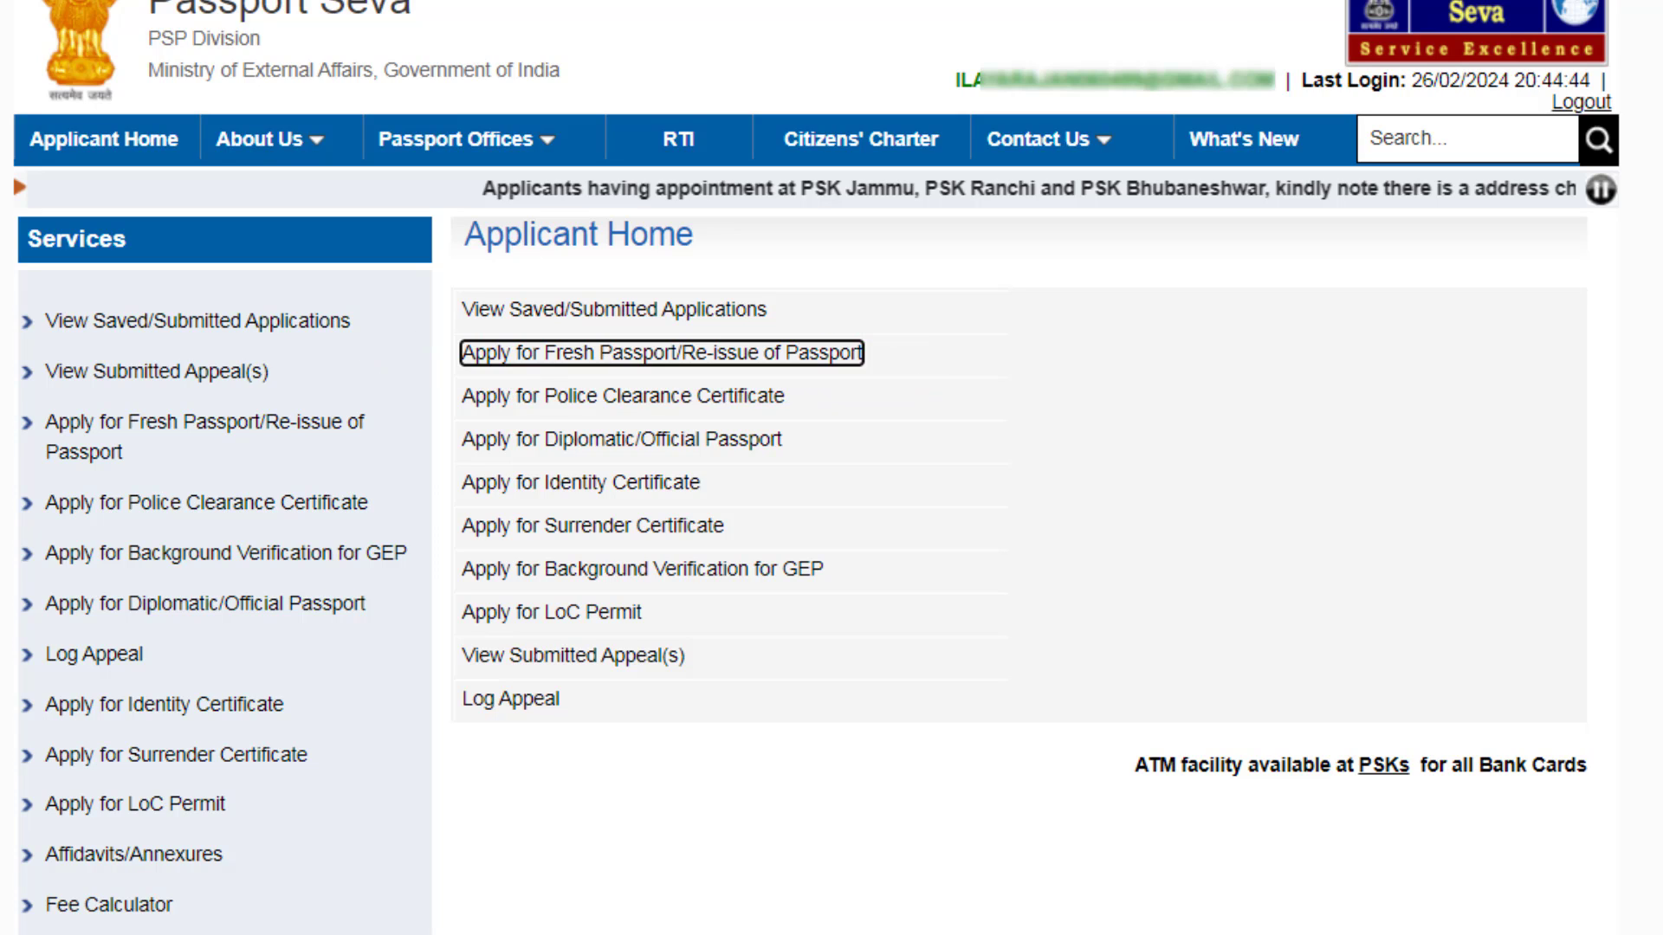
pyautogui.press('Return')
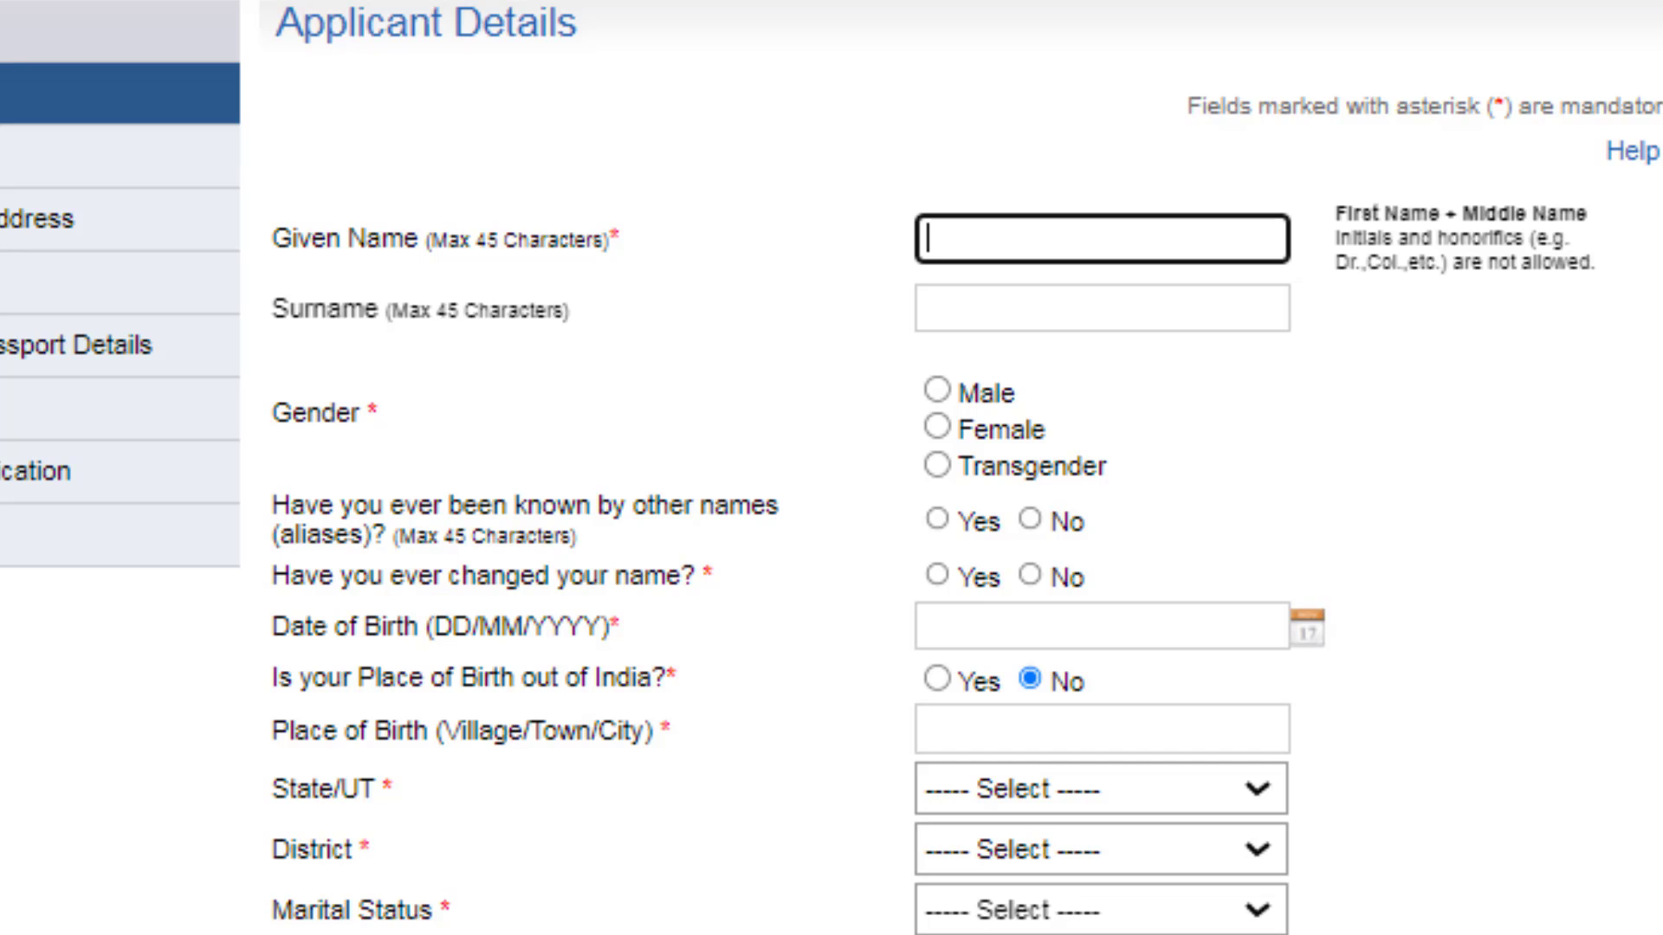
# Review the applicant details fields and the document options for proof of present residential address.
pyautogui.scroll(-5, 831, 468)
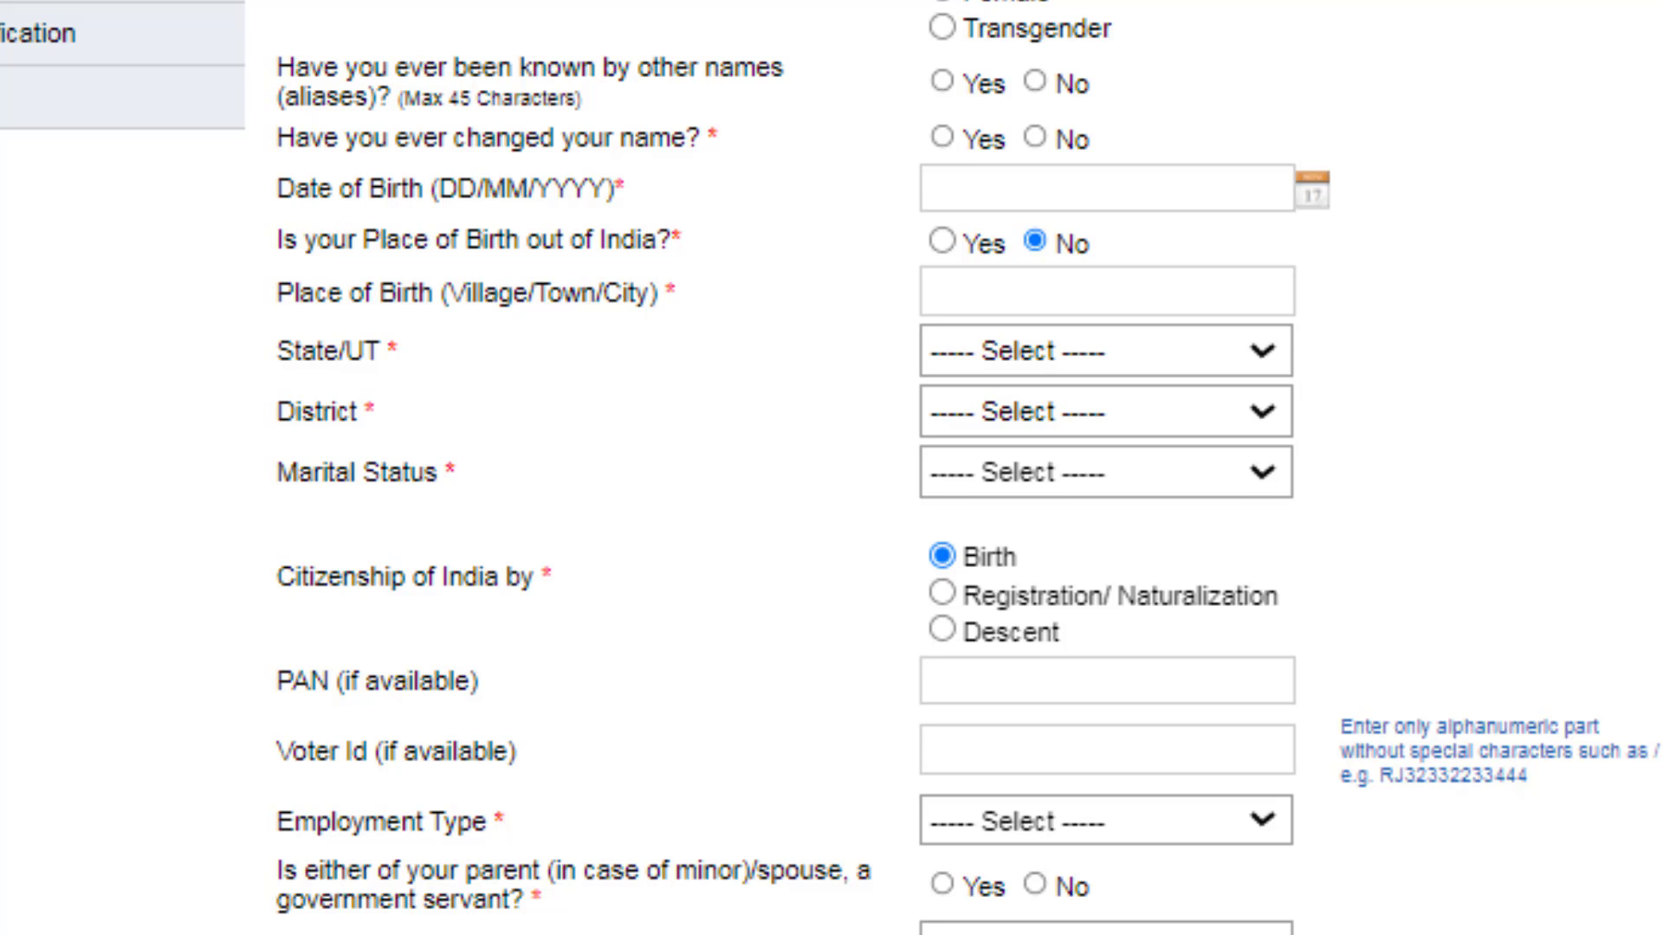
pyautogui.scroll(-5, 832, 468)
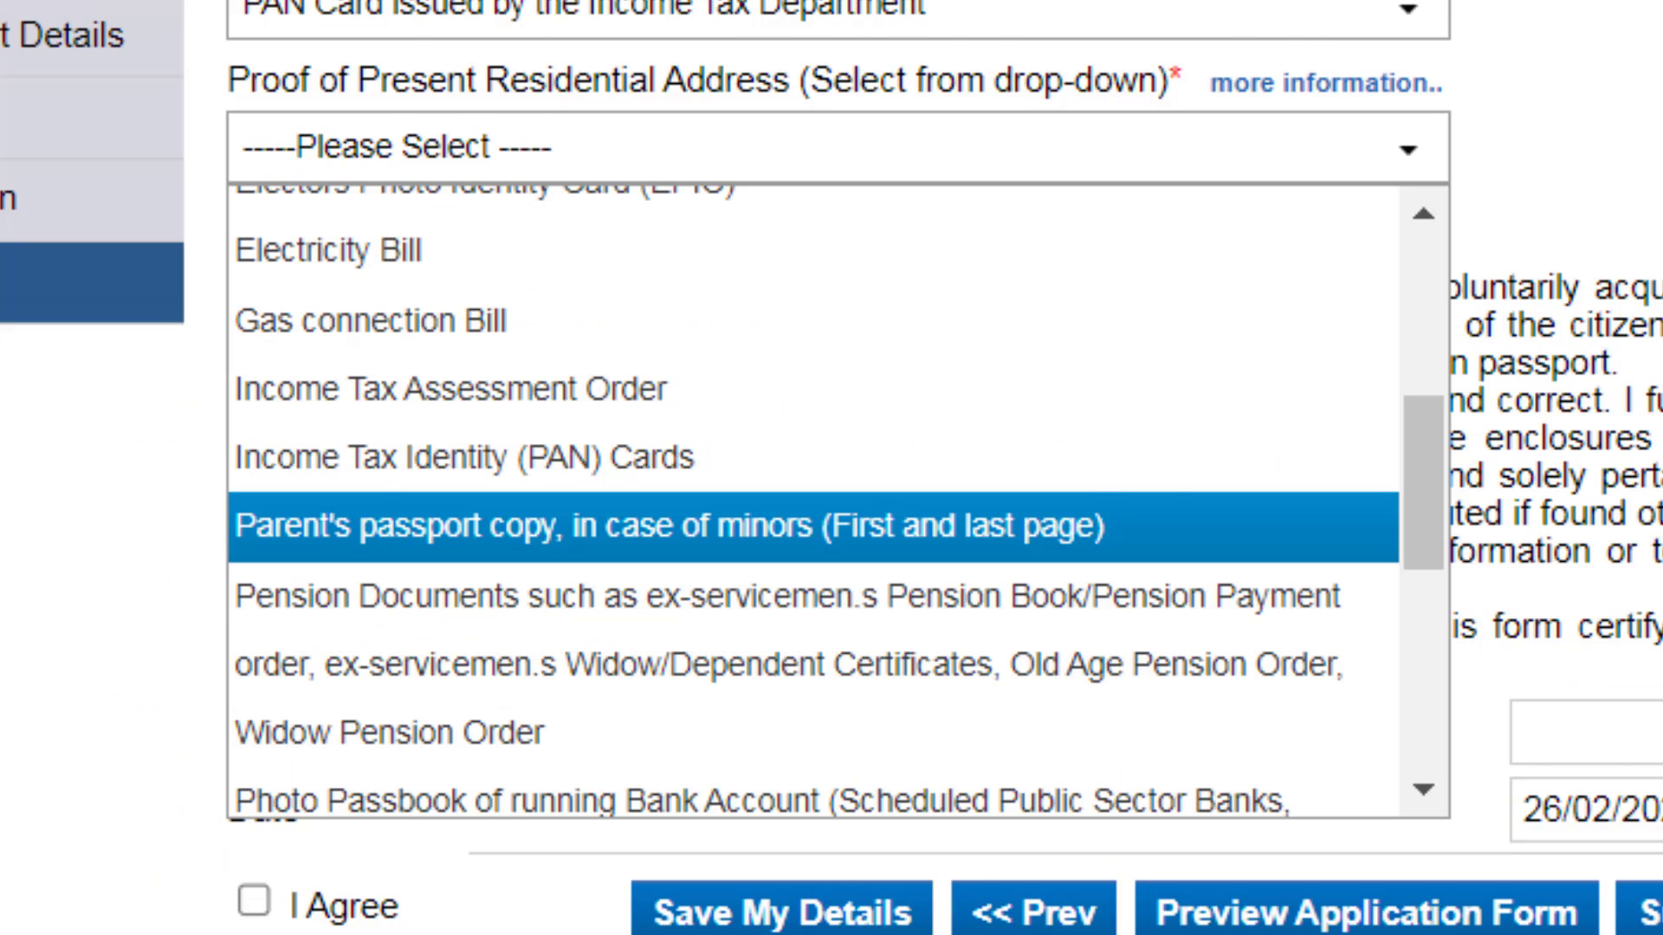
pyautogui.scroll(-2, 812, 528)
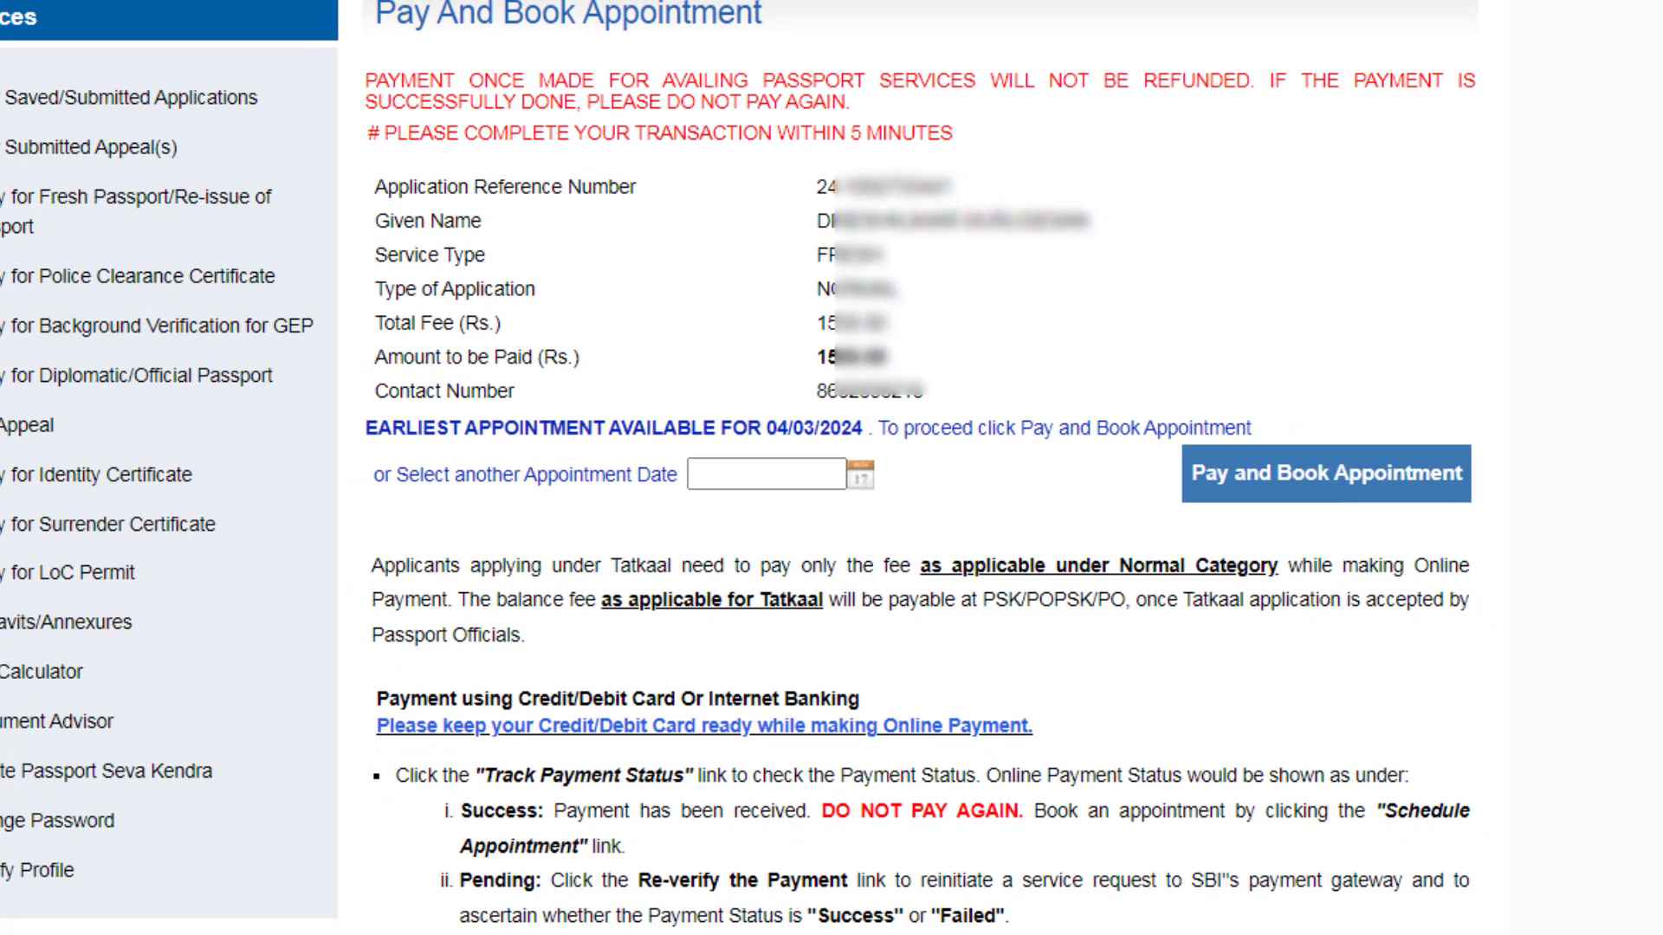
# Open the calendar for choosing another appointment date before paying and booking.
pyautogui.click(860, 474)
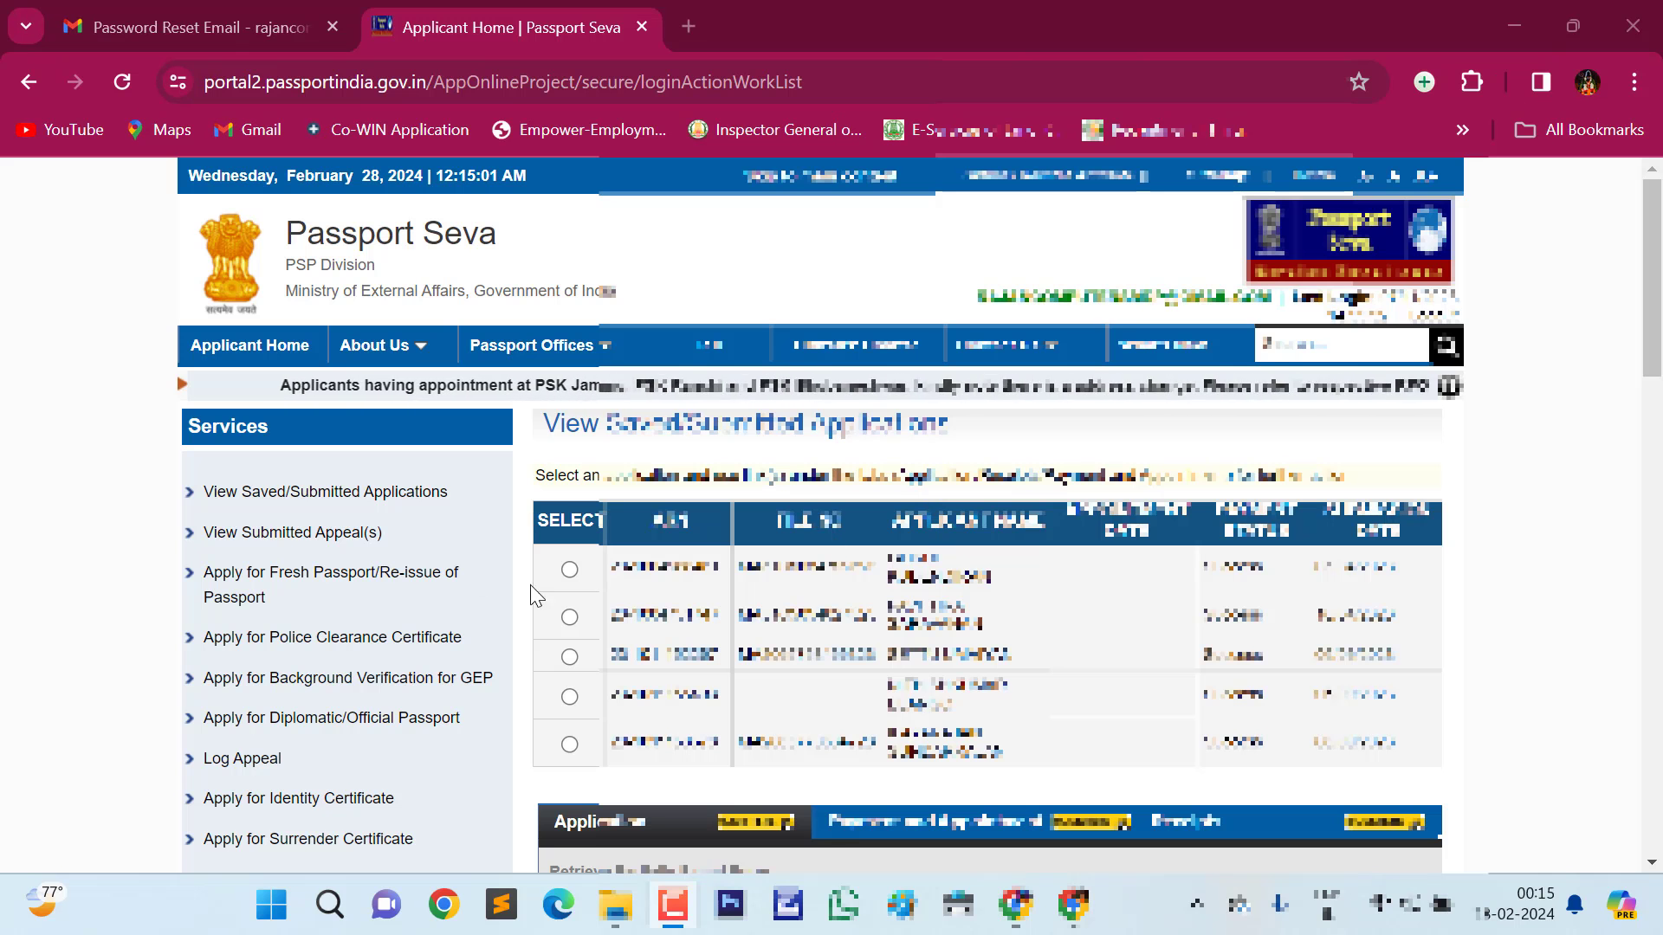
# Open the list of saved and submitted applications.
pyautogui.scroll(-2, 1002, 511)
pyautogui.scroll(2, 347, 433)
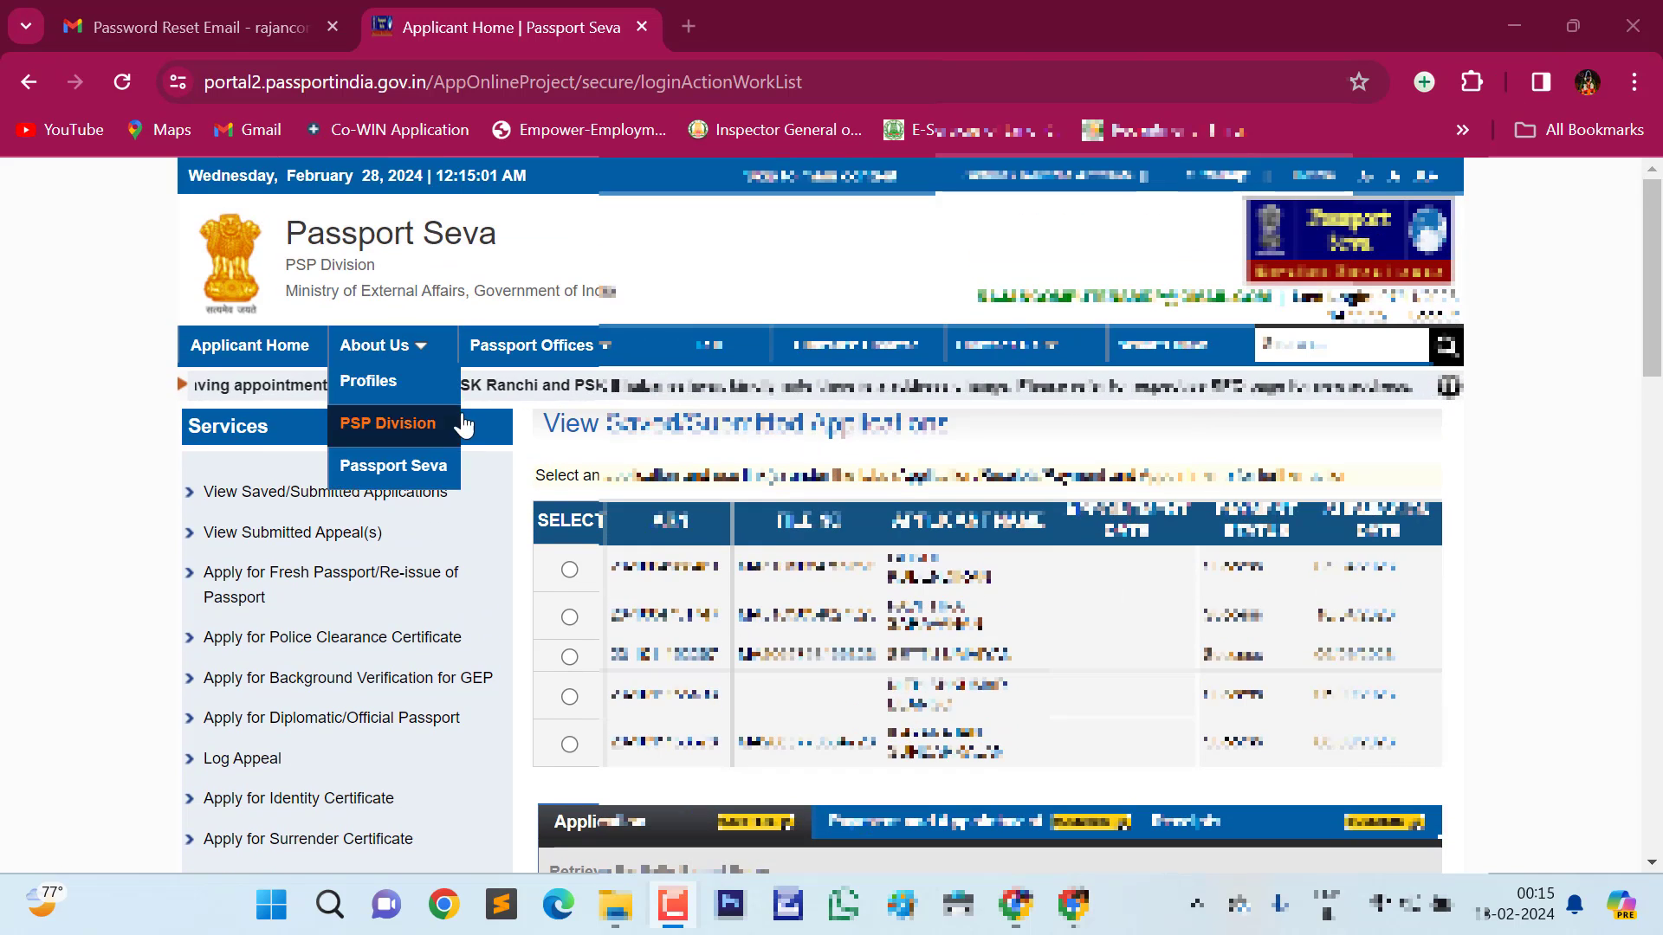
pyautogui.click(298, 495)
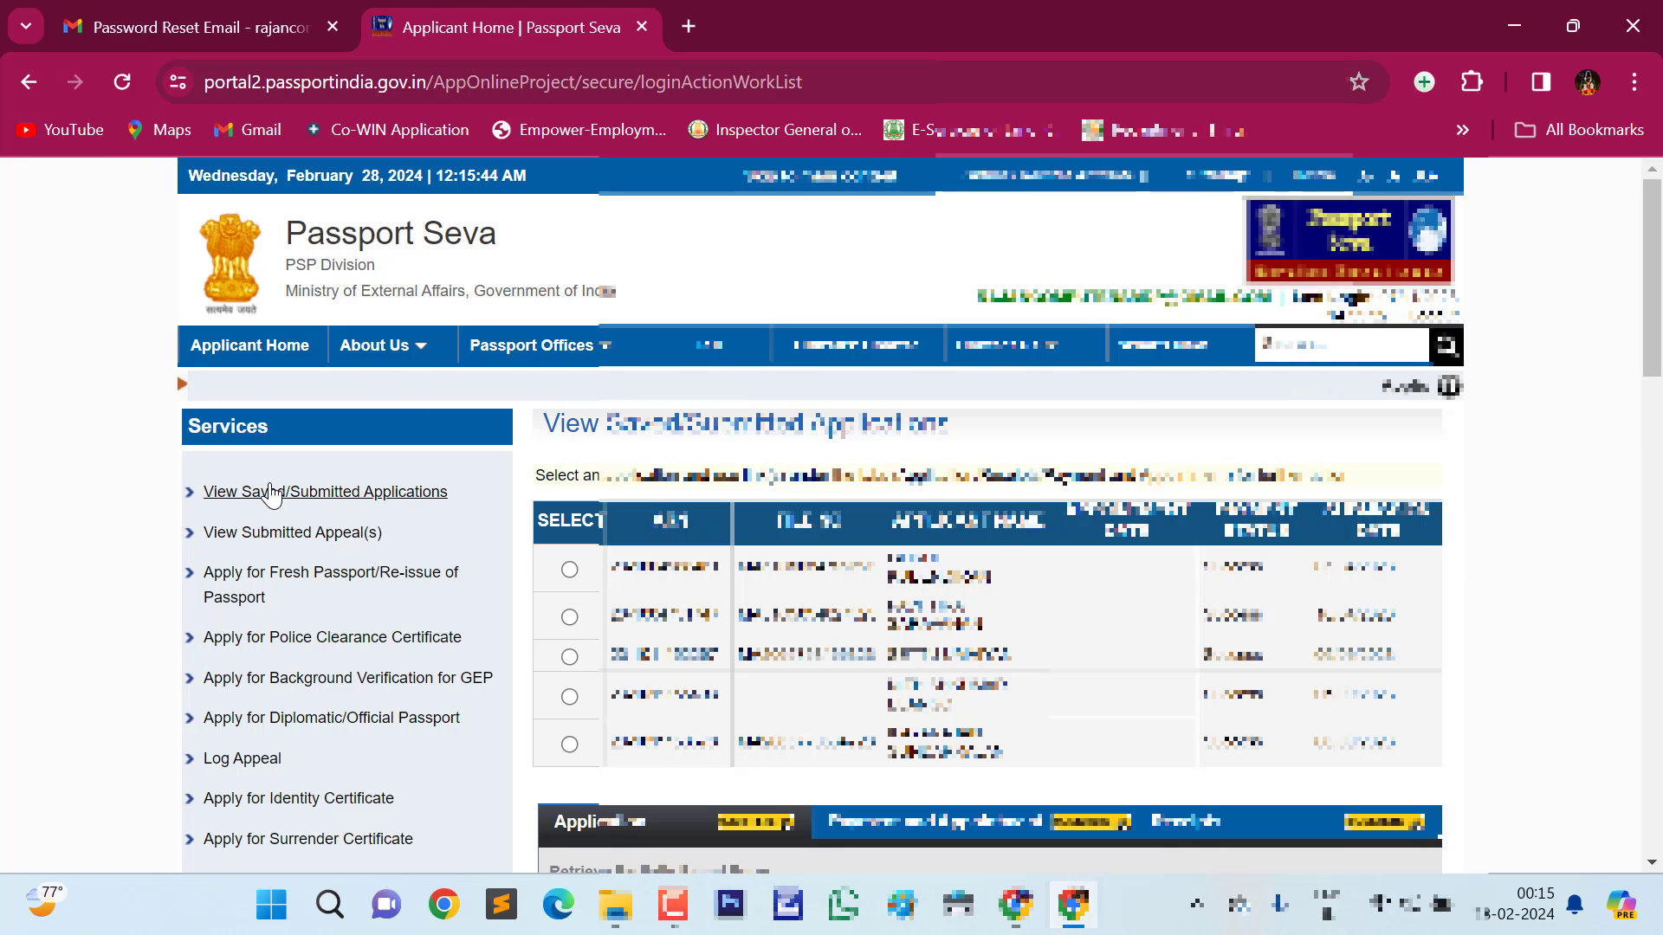
# Examine the applications table and the option groups for application, payment and appointment, and receipts.
pyautogui.scroll(-1, 592, 473)
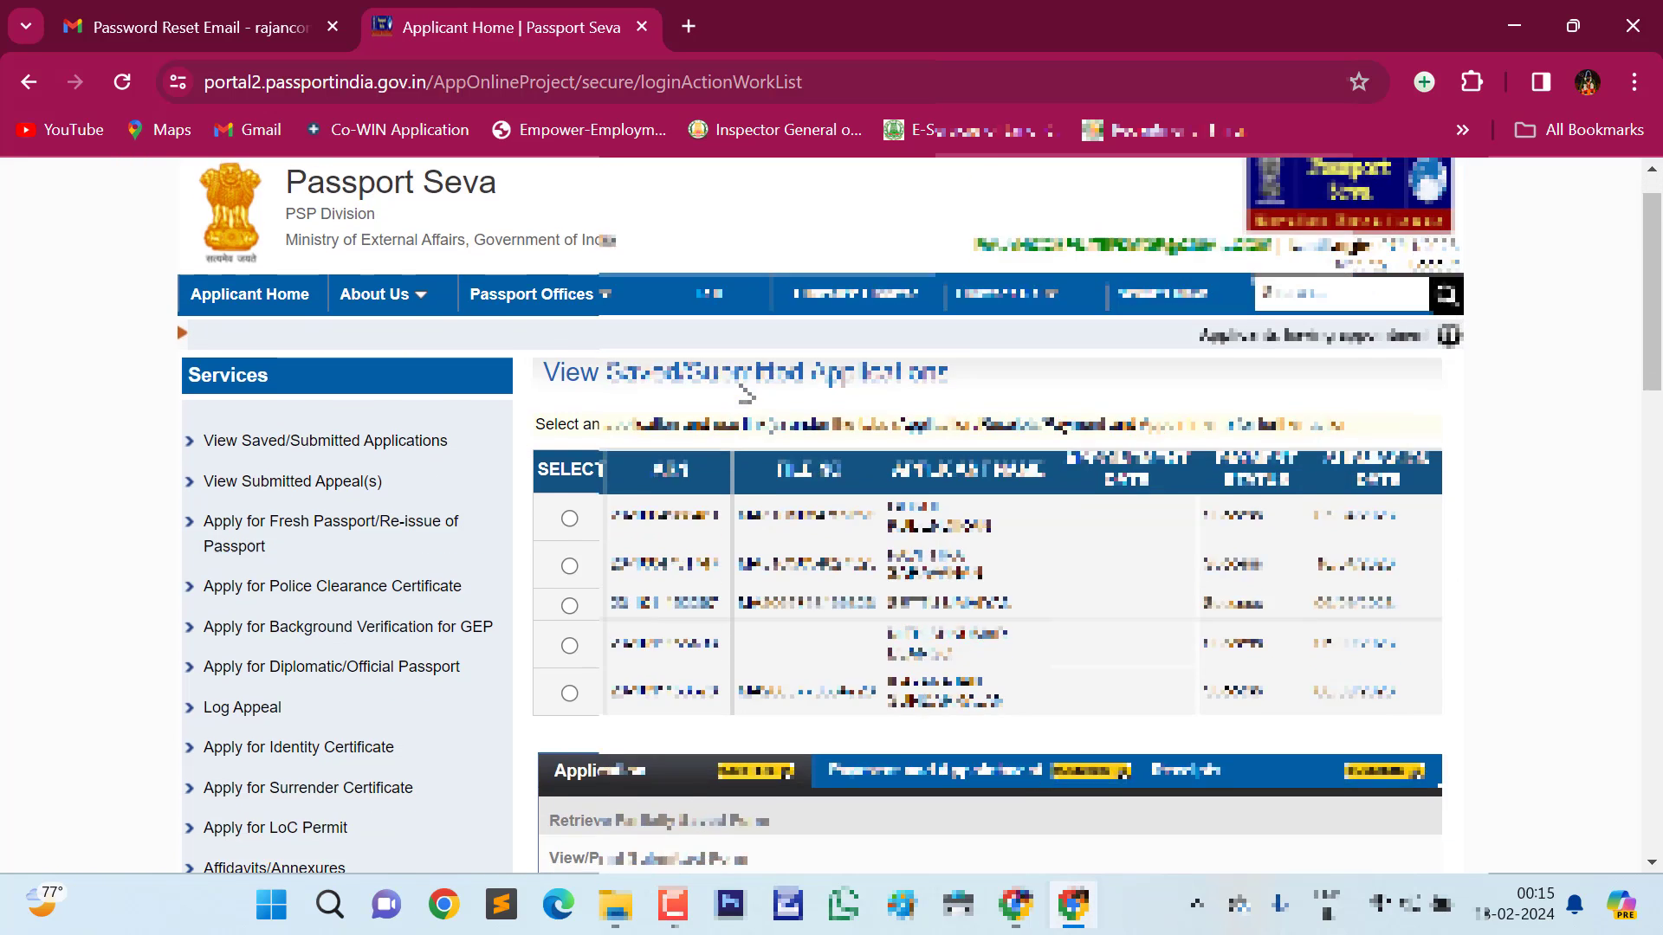
pyautogui.scroll(-1, 589, 472)
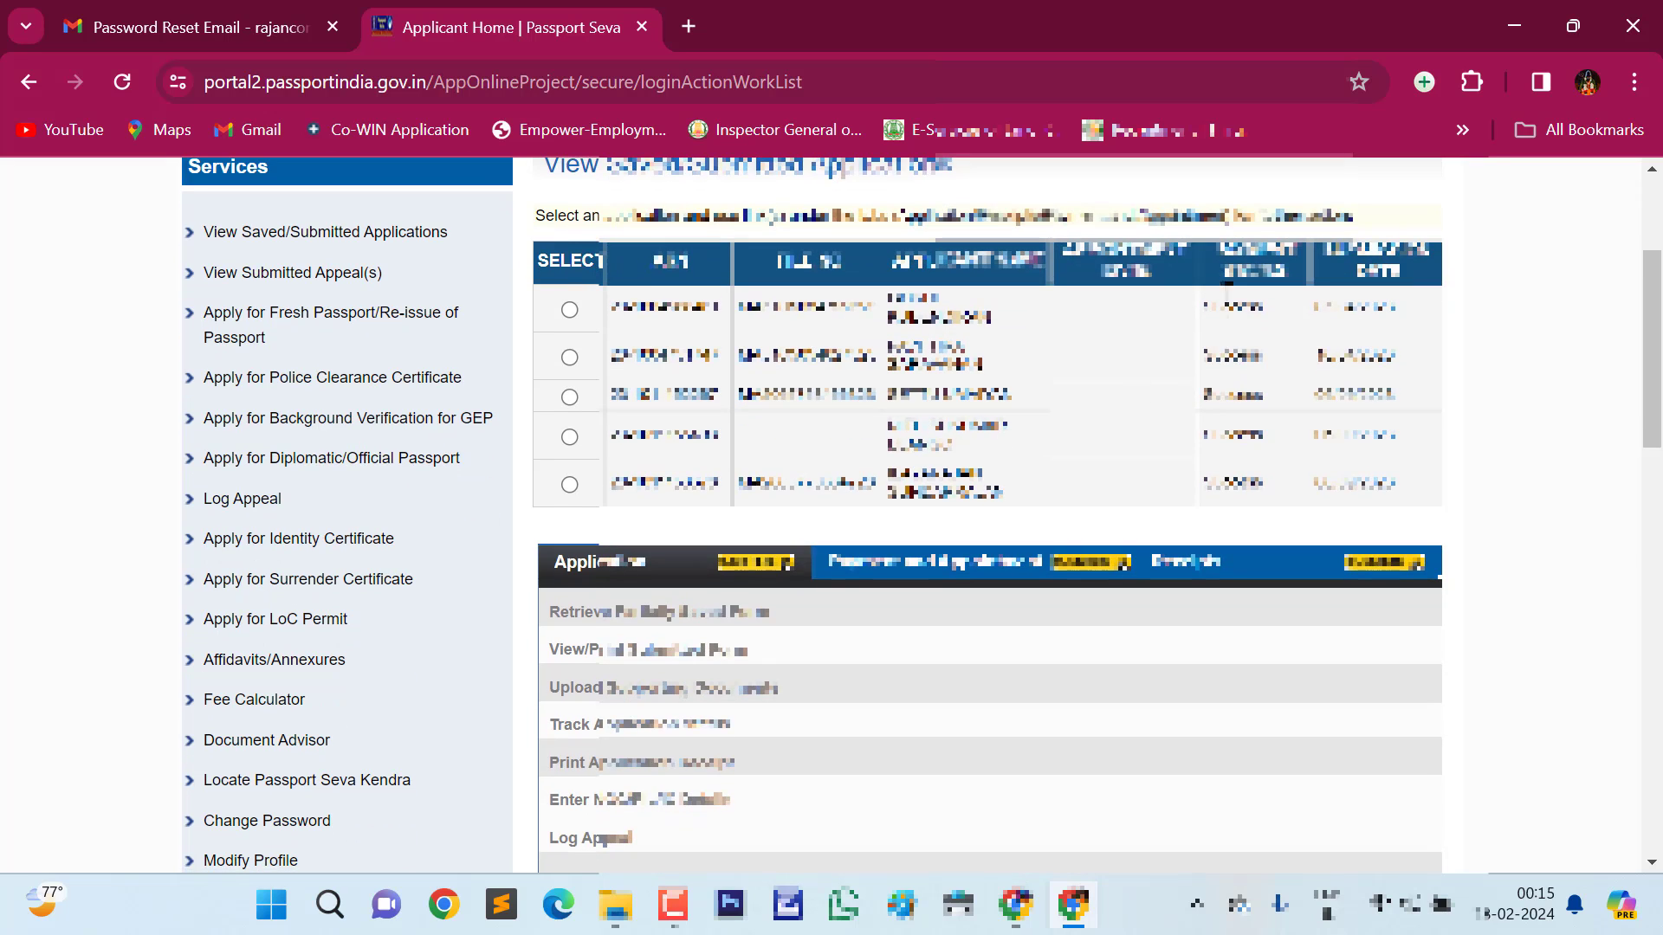
pyautogui.moveTo(1005, 318); pyautogui.dragTo(1323, 499)
pyautogui.click(1557, 535)
pyautogui.scroll(-1, 800, 348)
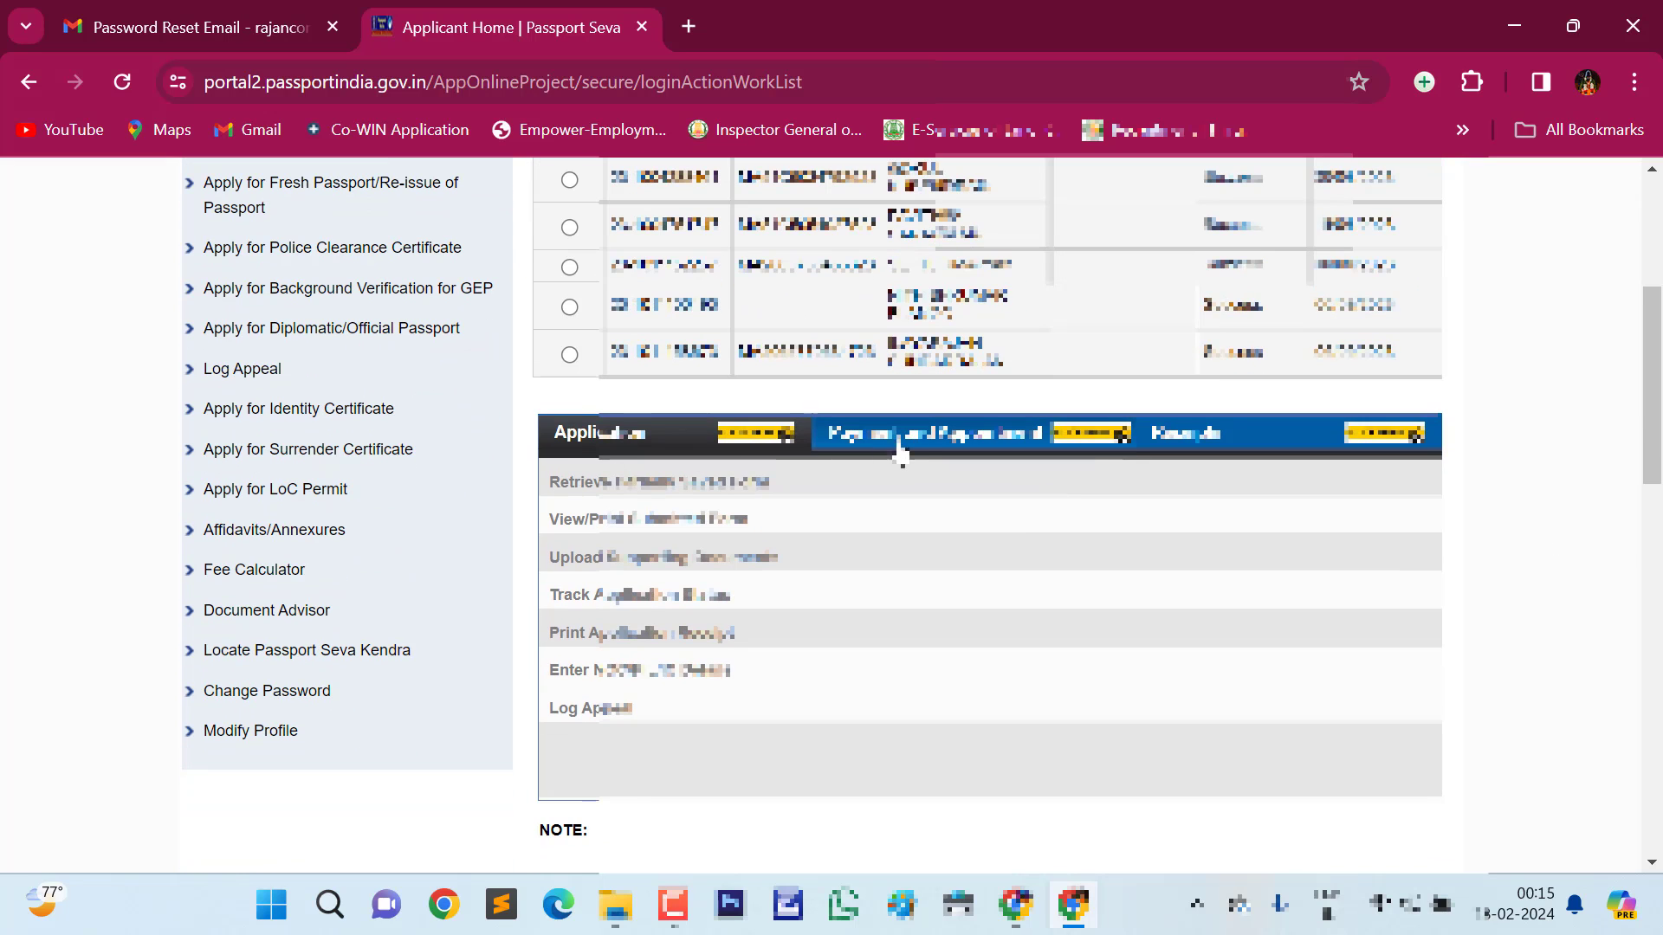
pyautogui.click(964, 448)
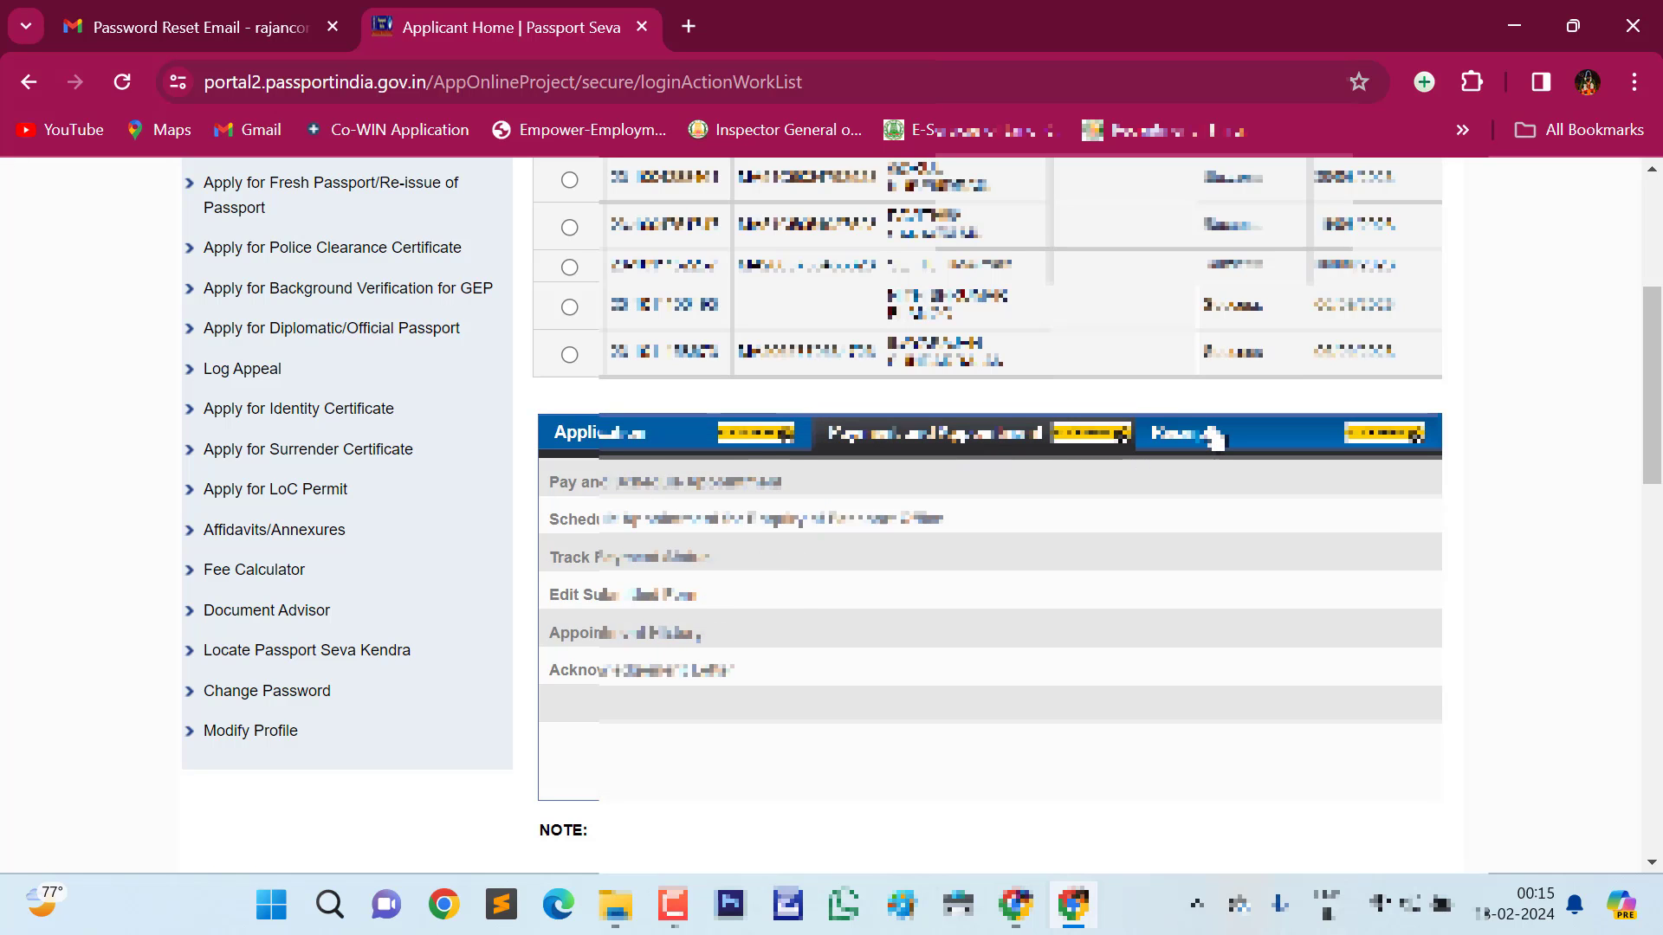
pyautogui.click(1180, 435)
pyautogui.scroll(2, 571, 451)
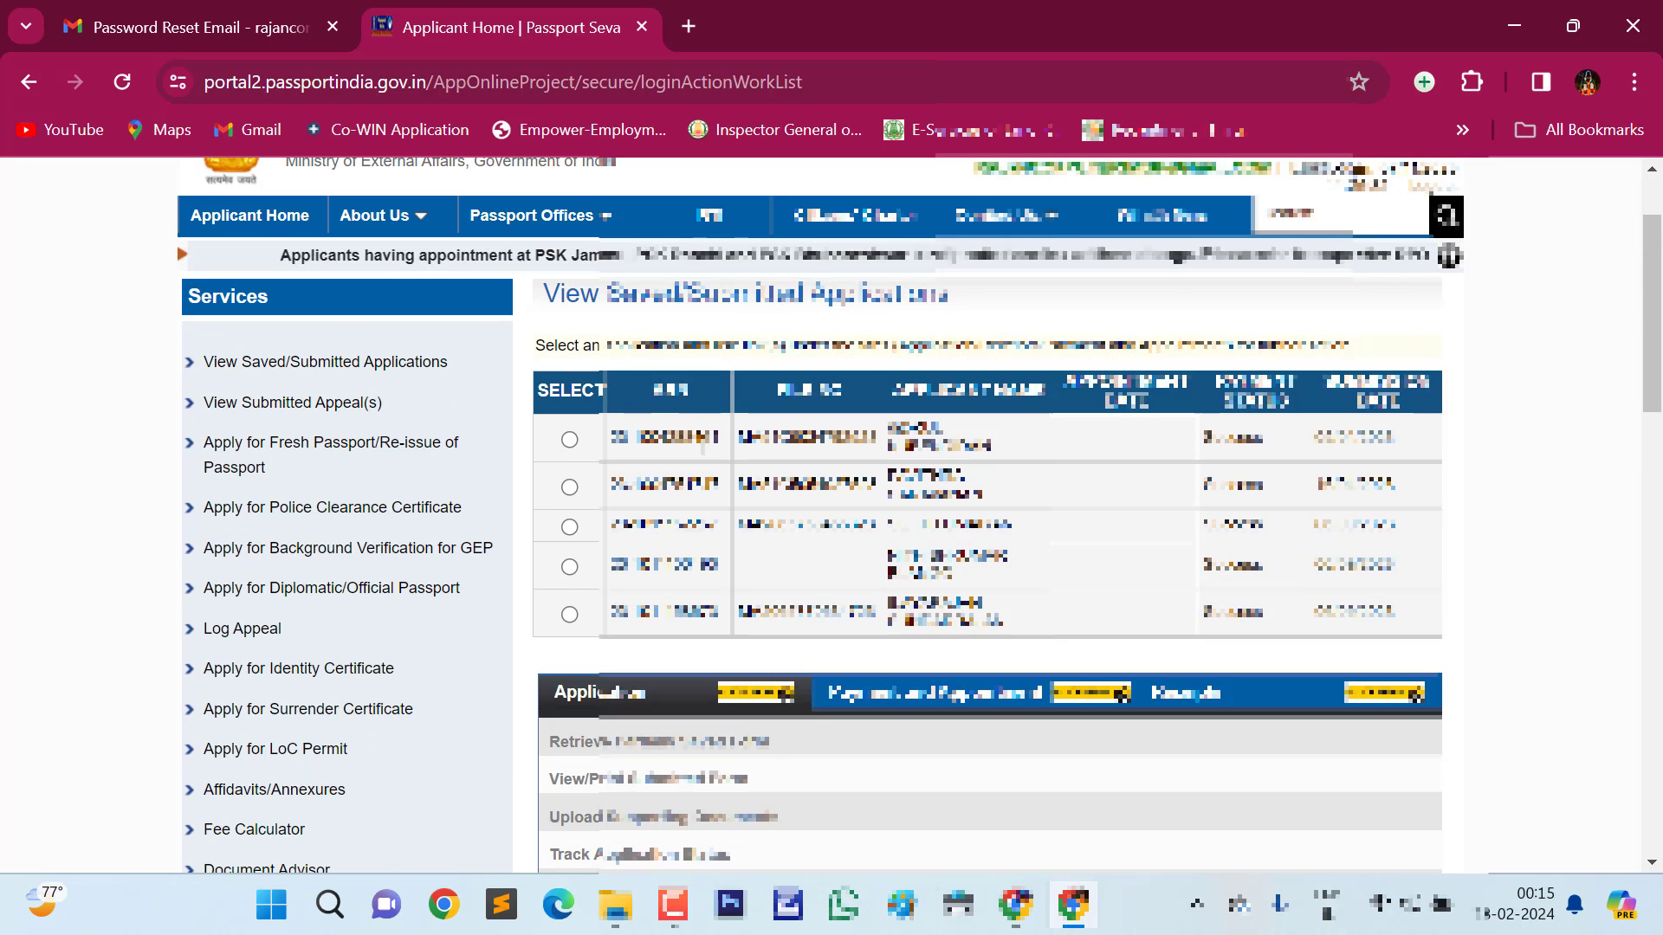
# Select the first application in the list and bring up its application options.
pyautogui.click(569, 440)
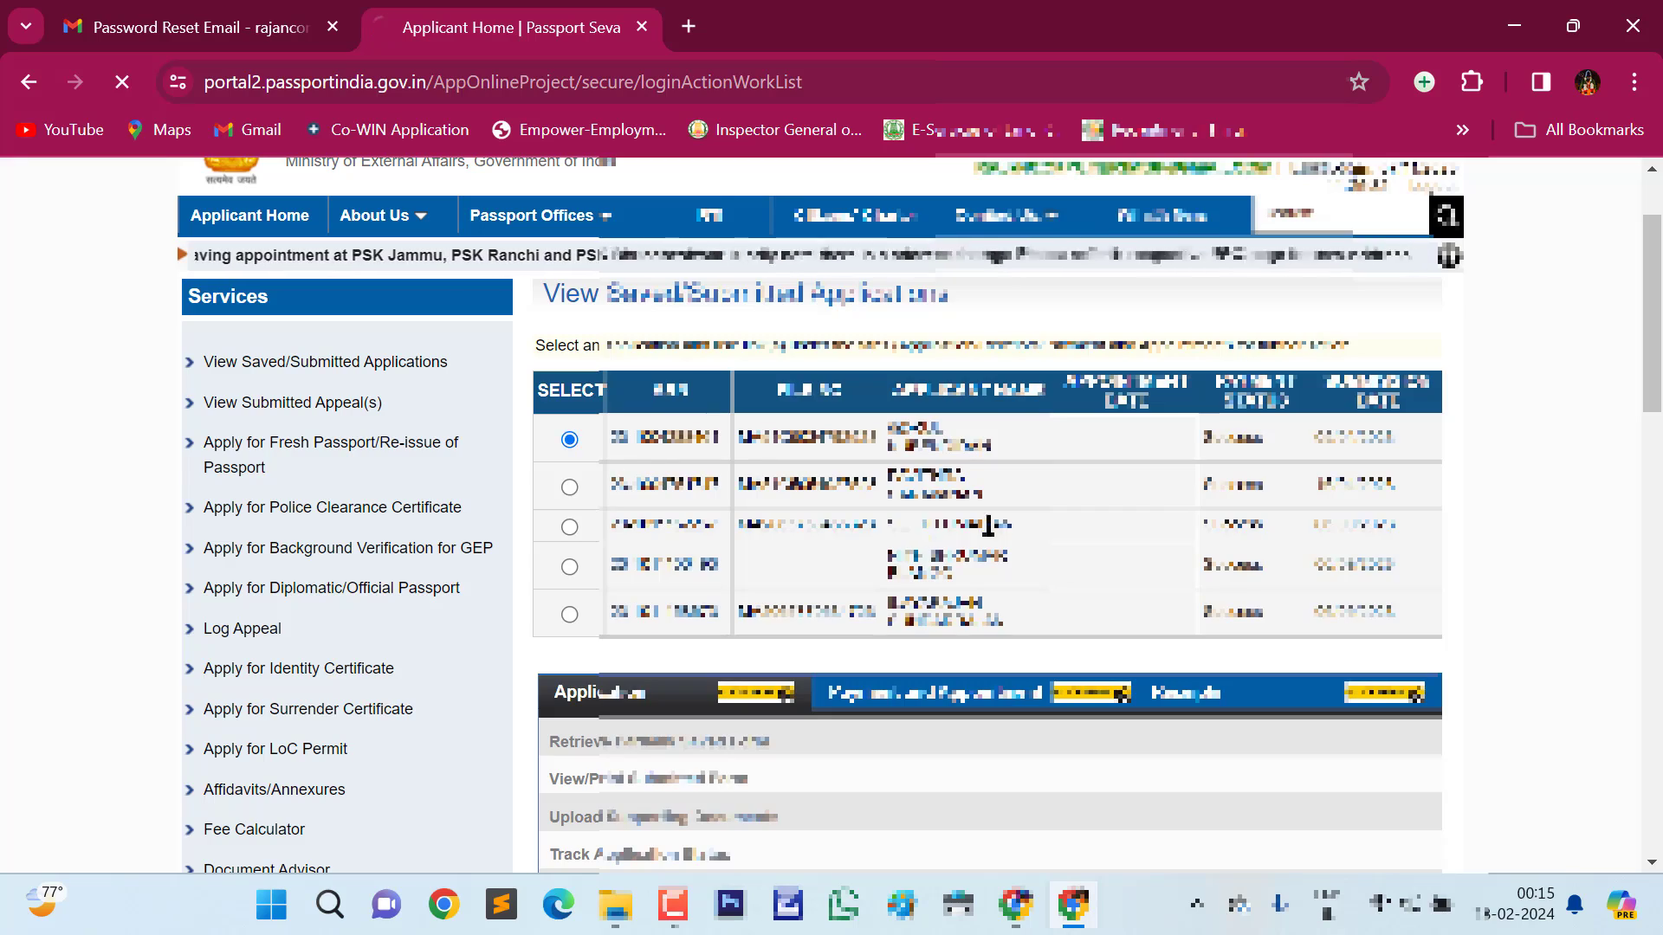
pyautogui.scroll(-2, 814, 519)
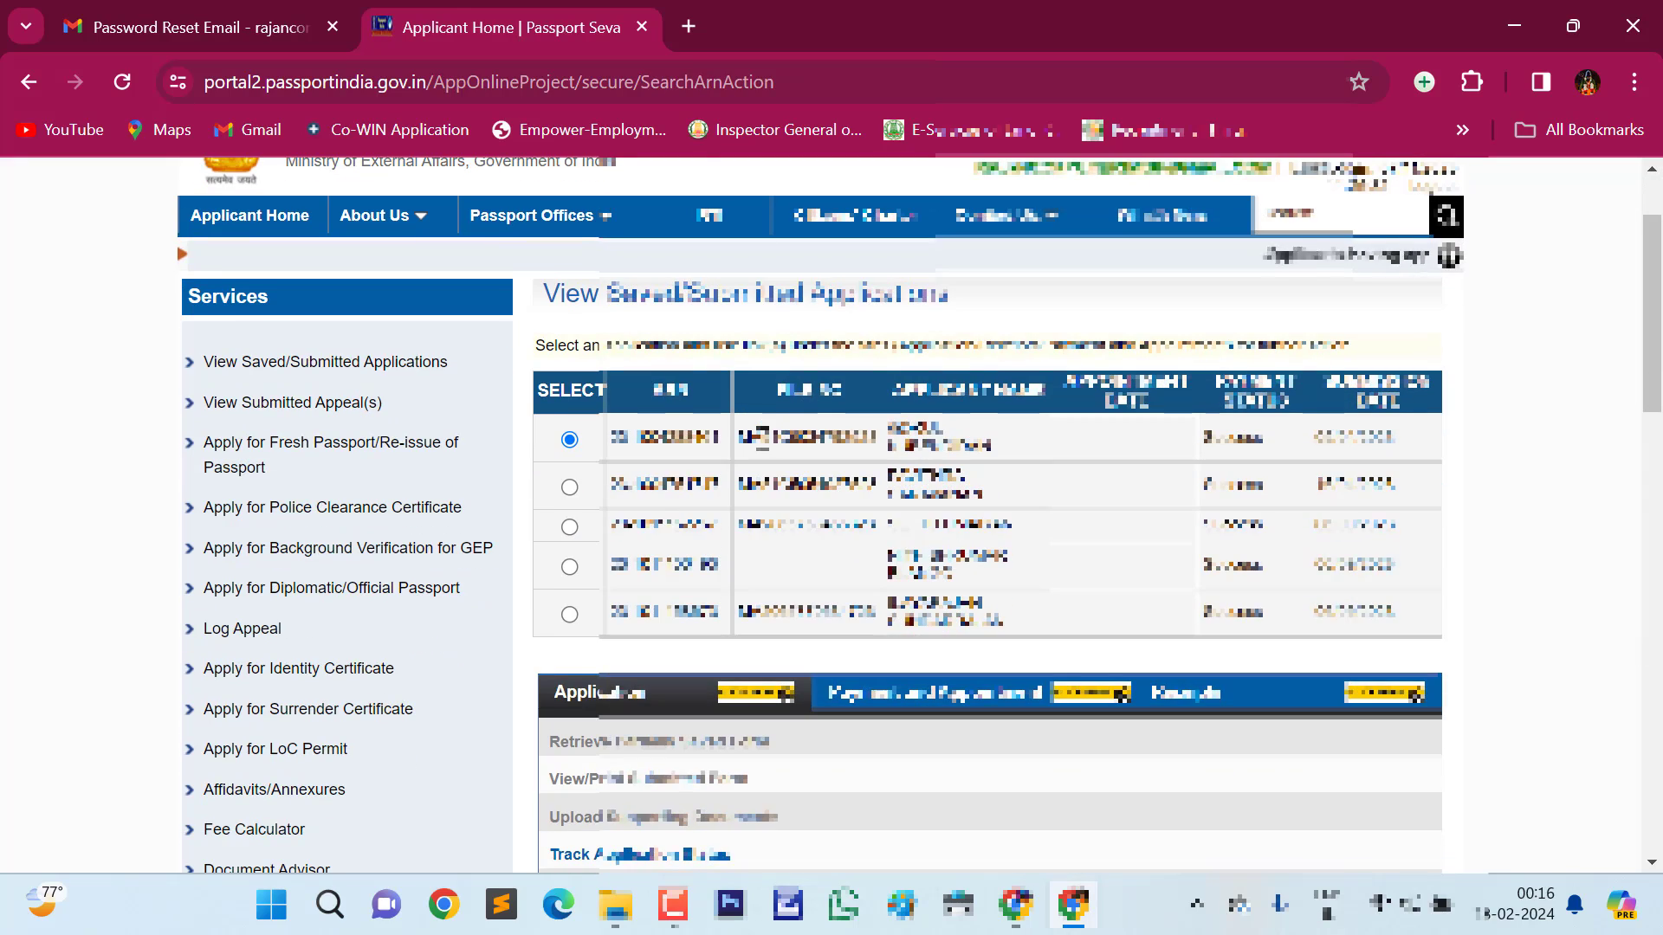
pyautogui.scroll(-3, 814, 520)
pyautogui.scroll(-3, 802, 482)
pyautogui.scroll(2, 745, 459)
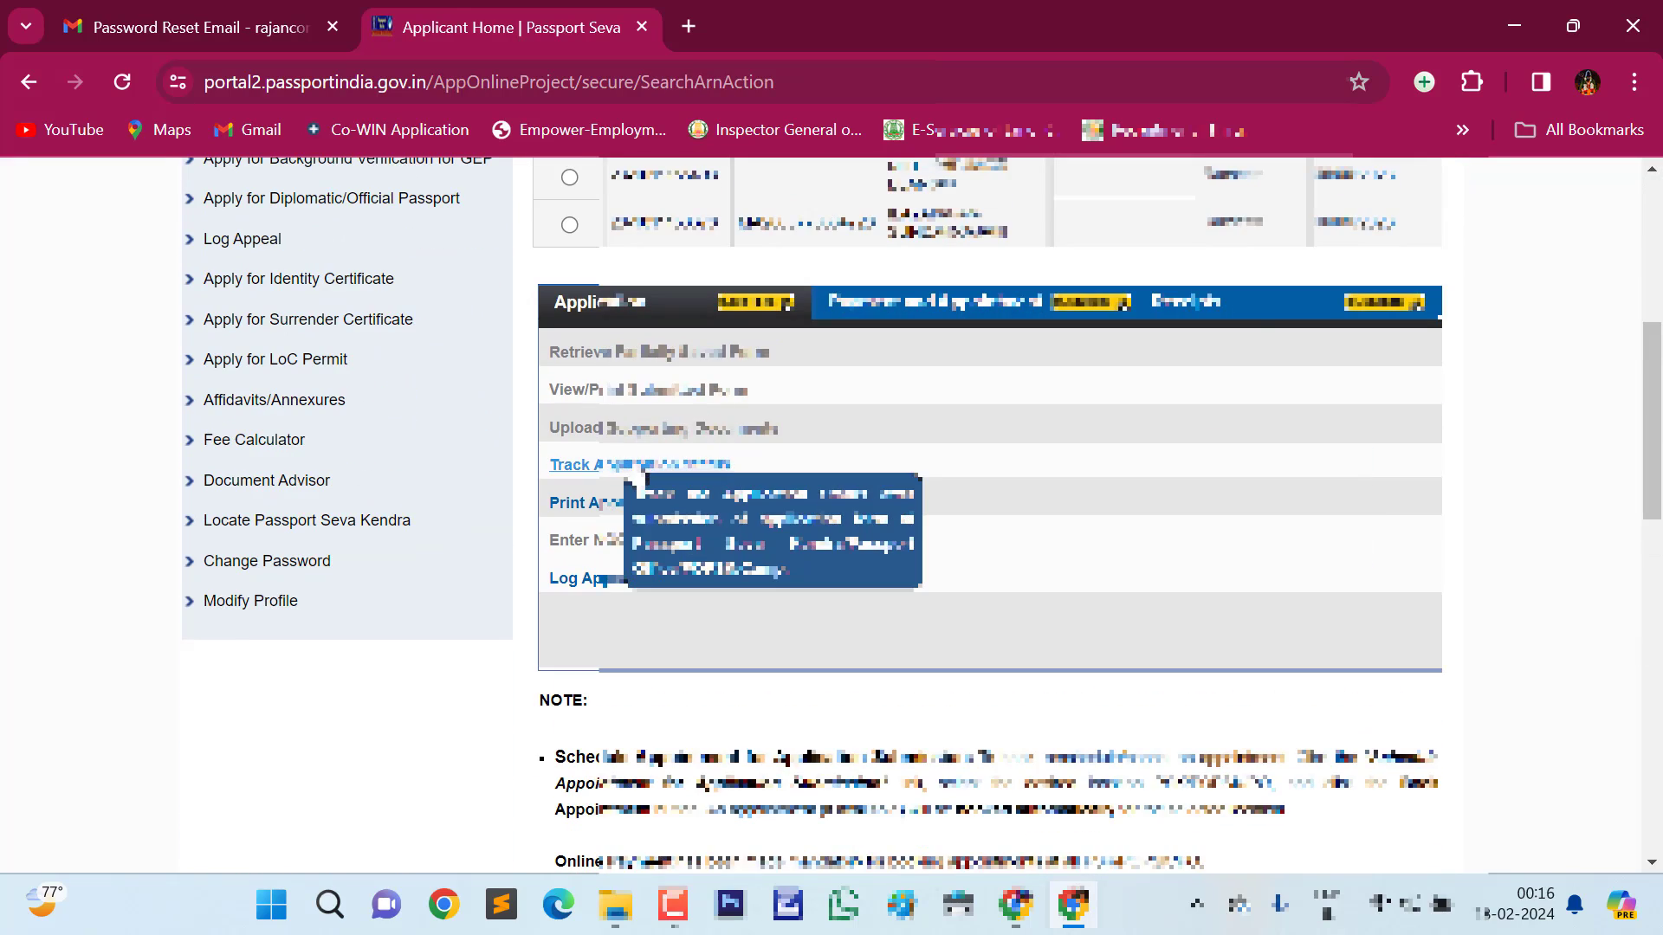
# Examine the payment and appointment options and the receipt options offered for the selected application.
pyautogui.click(919, 303)
pyautogui.moveTo(669, 368)
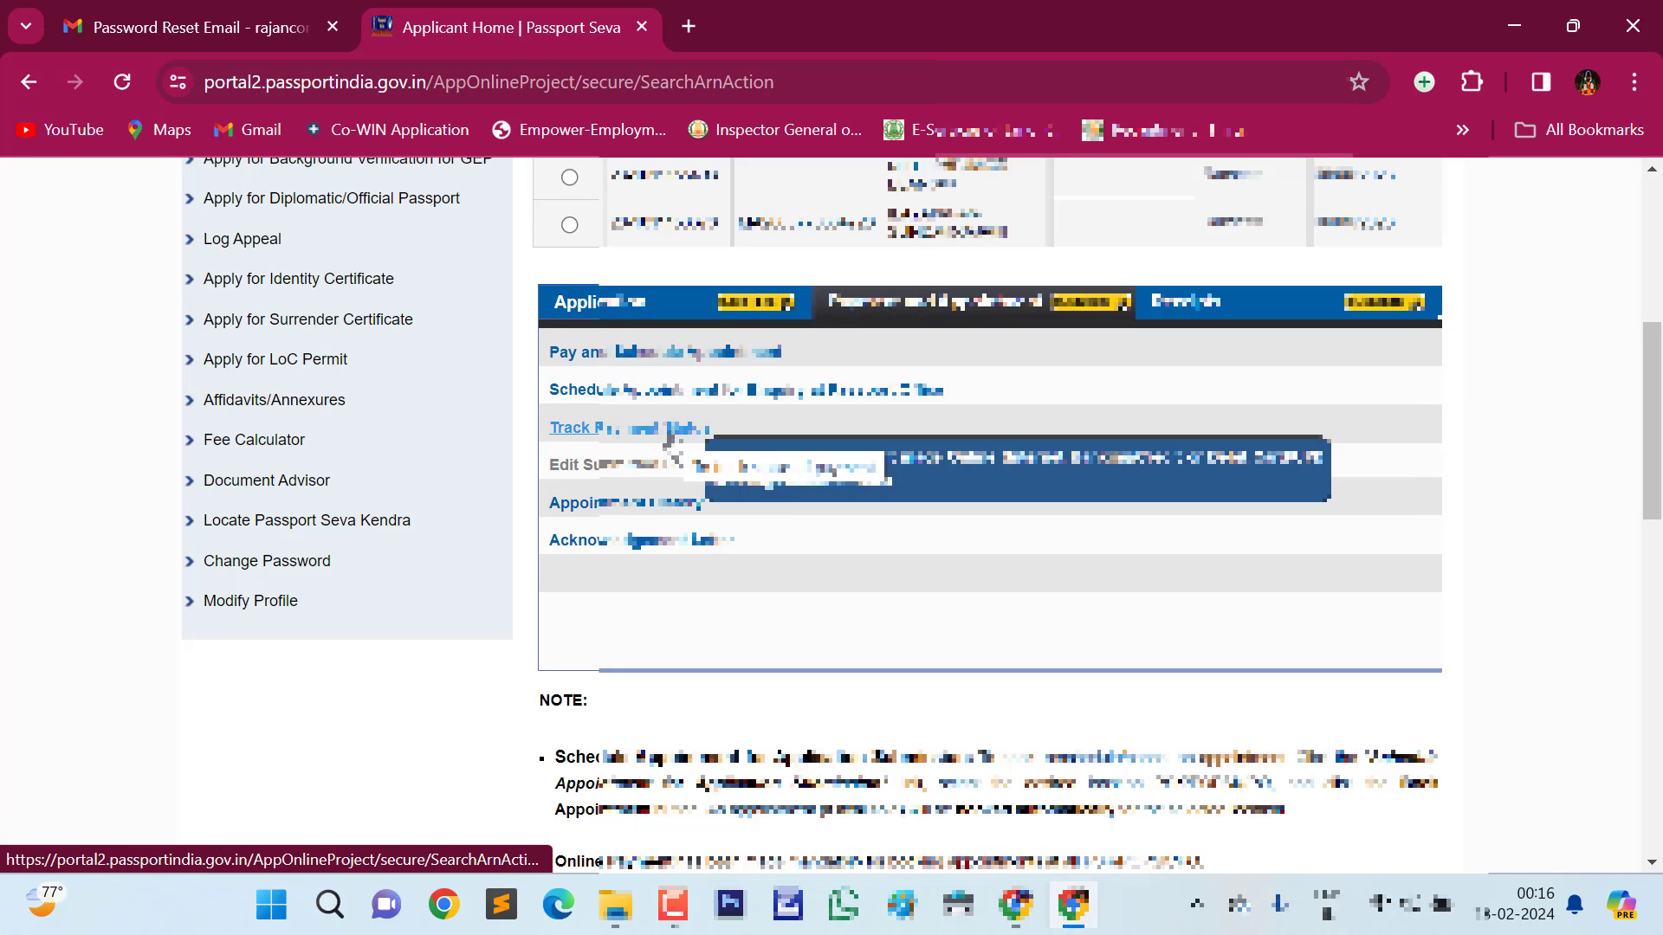
pyautogui.click(1223, 319)
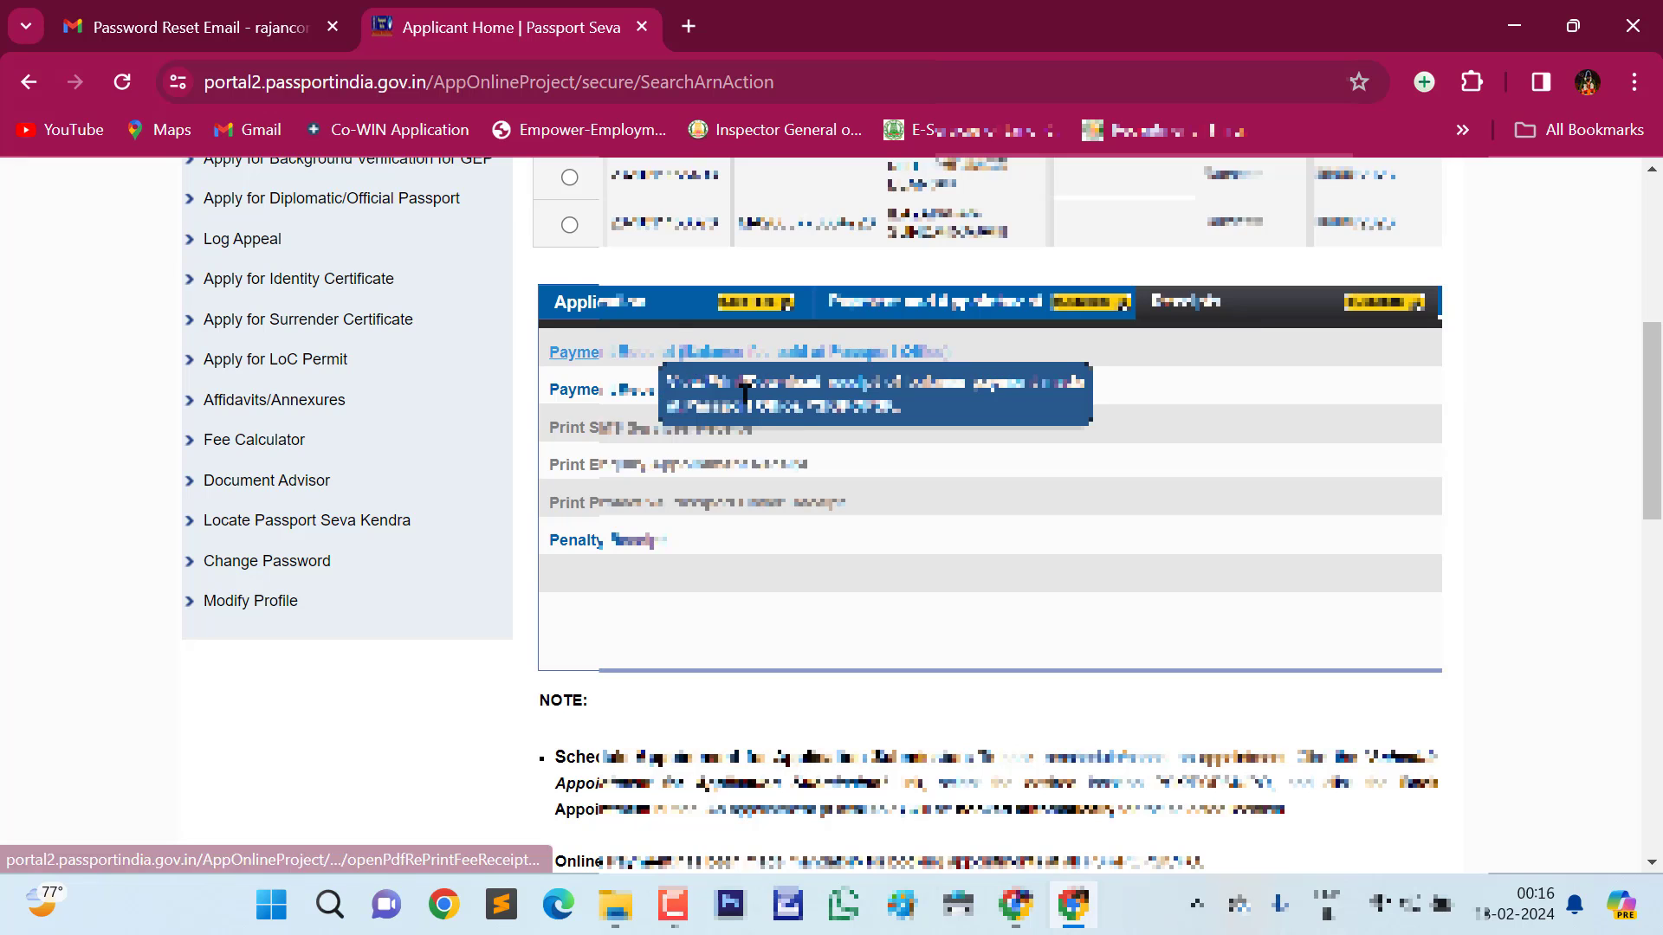
pyautogui.scroll(2, 801, 426)
pyautogui.scroll(3, 801, 427)
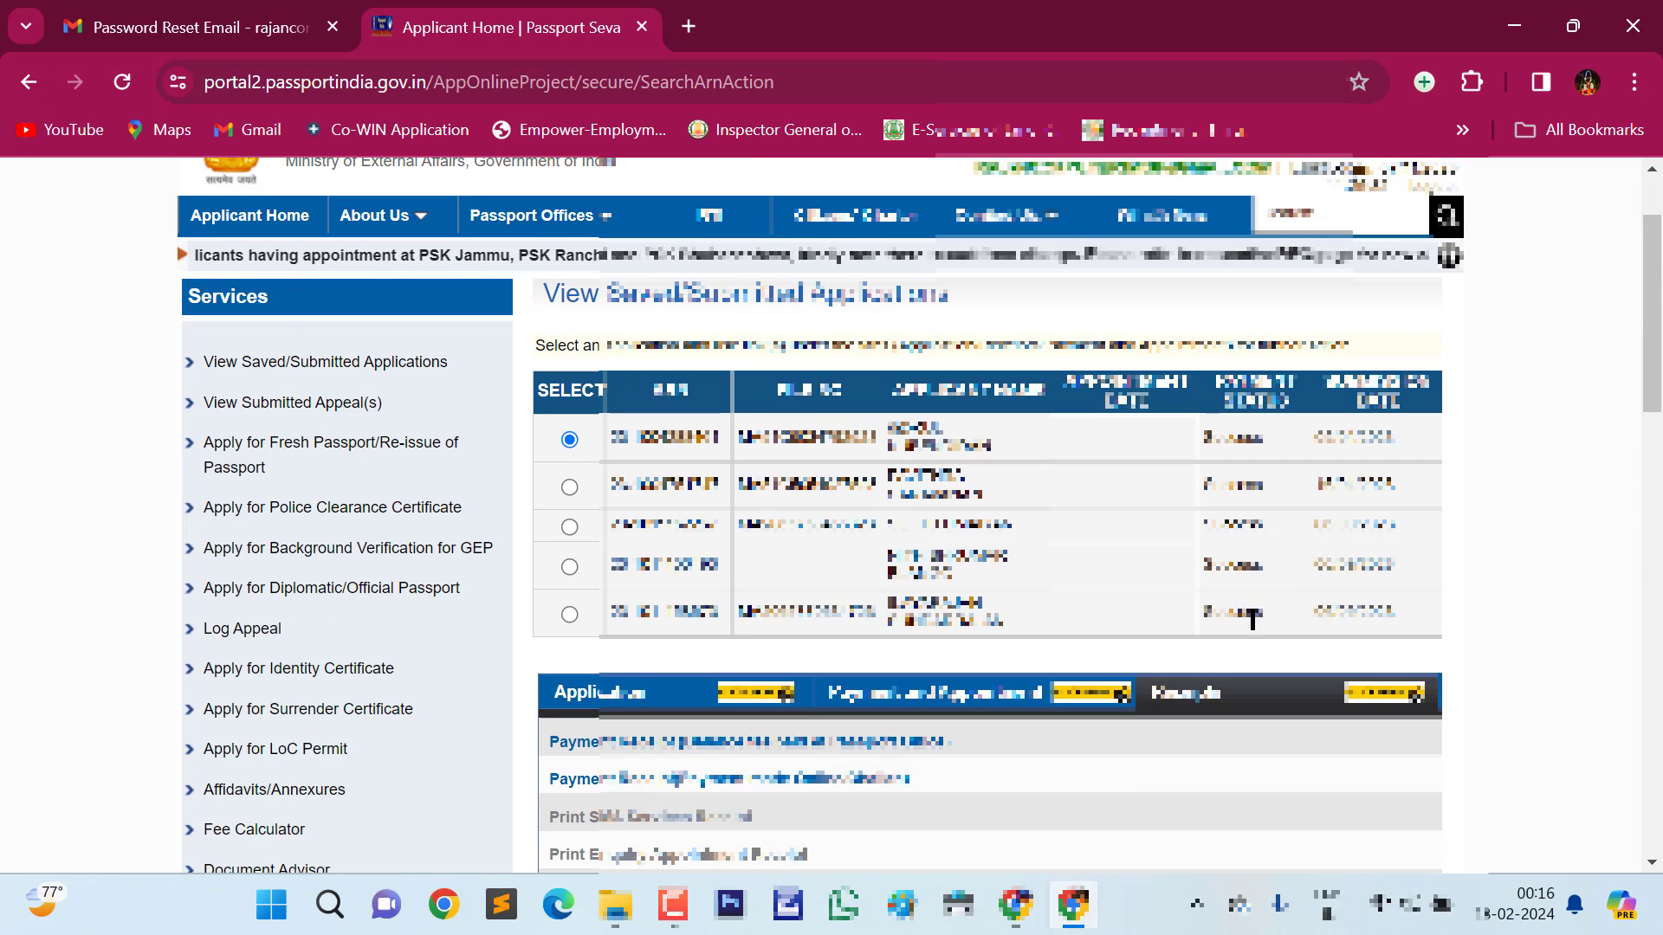
pyautogui.scroll(-6, 1064, 530)
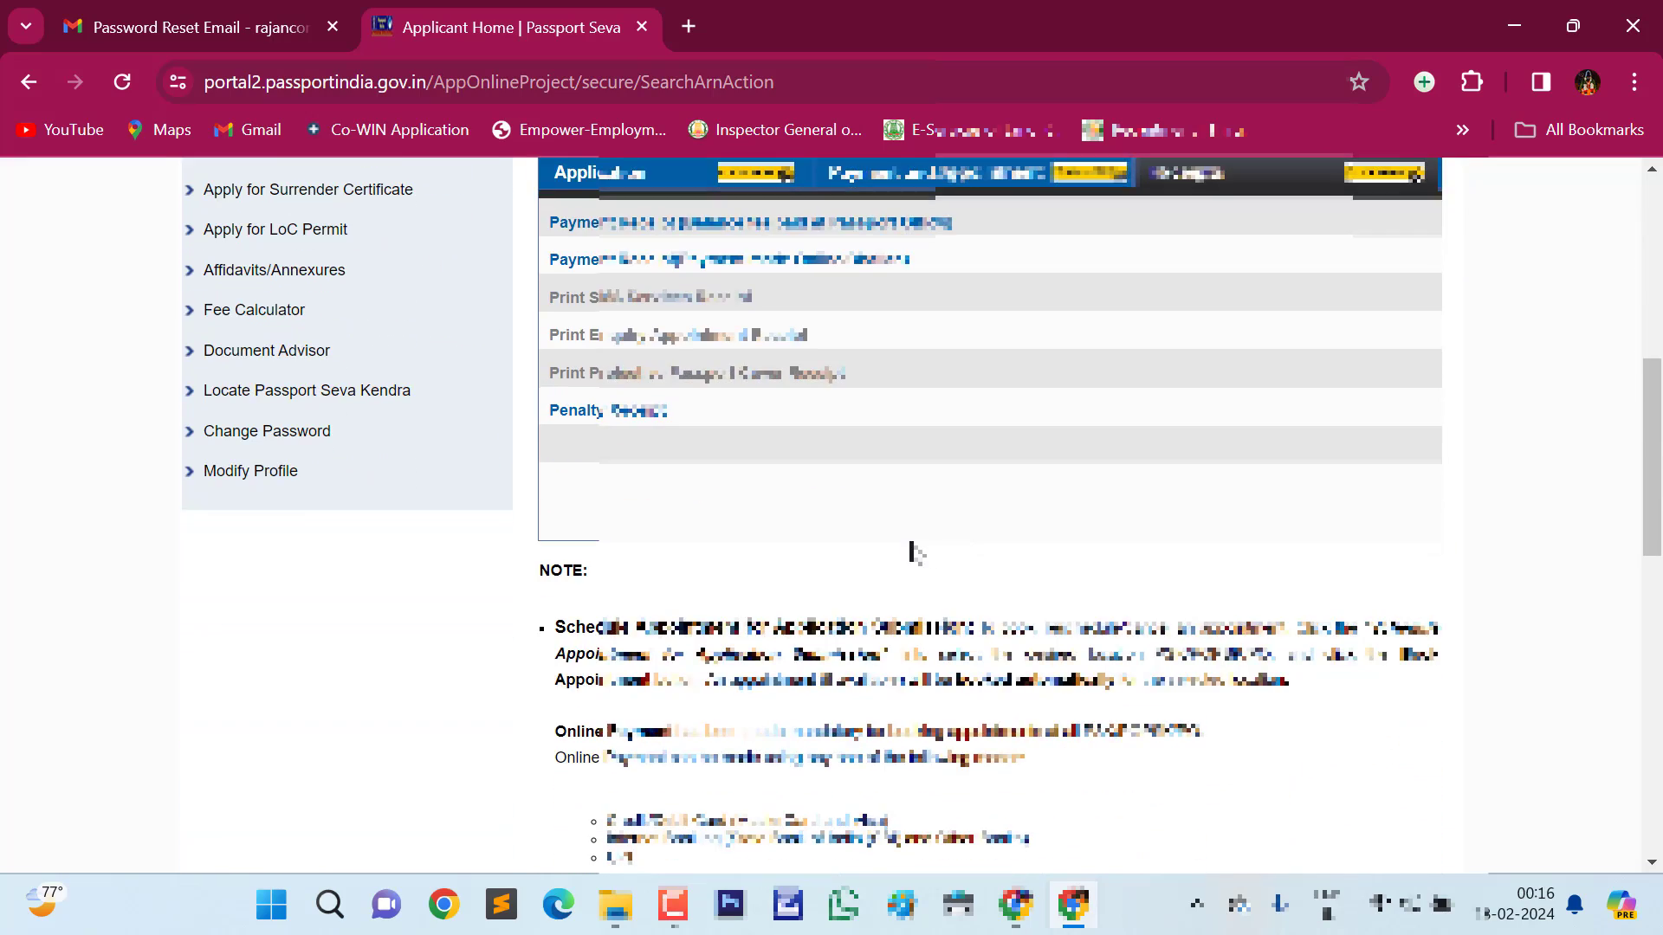
pyautogui.scroll(4, 867, 551)
# Track the selected application's status and read the status entry in the Status Tracker.
pyautogui.click(663, 562)
pyautogui.scroll(-1, 632, 571)
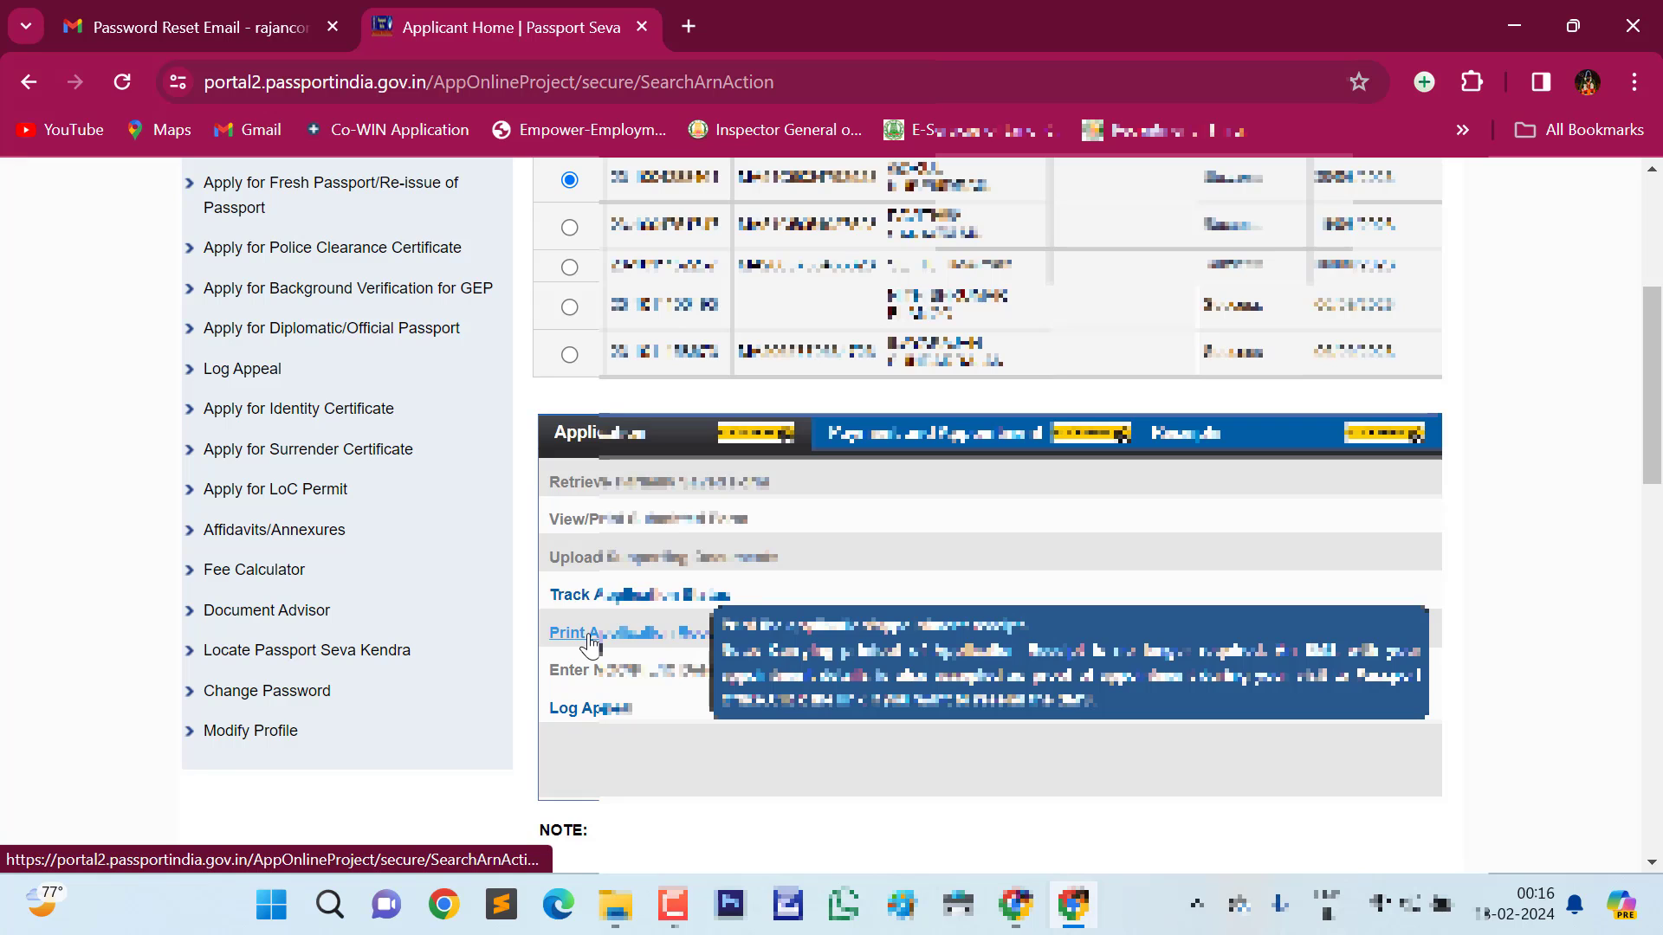
pyautogui.click(597, 597)
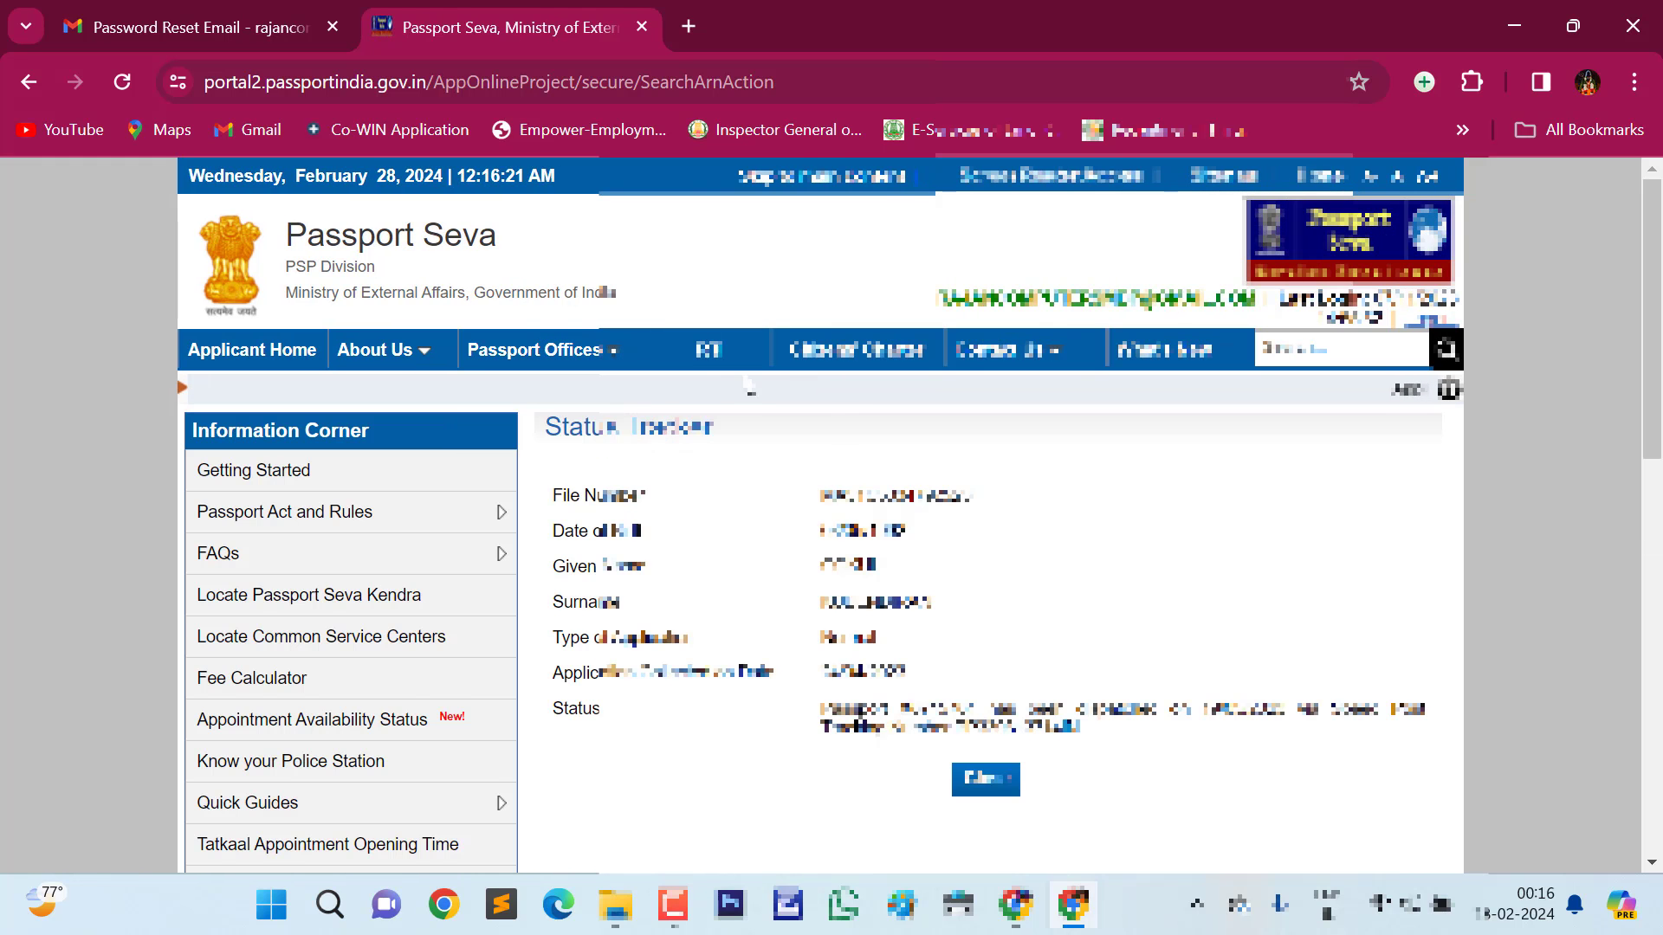
pyautogui.scroll(-1, 884, 390)
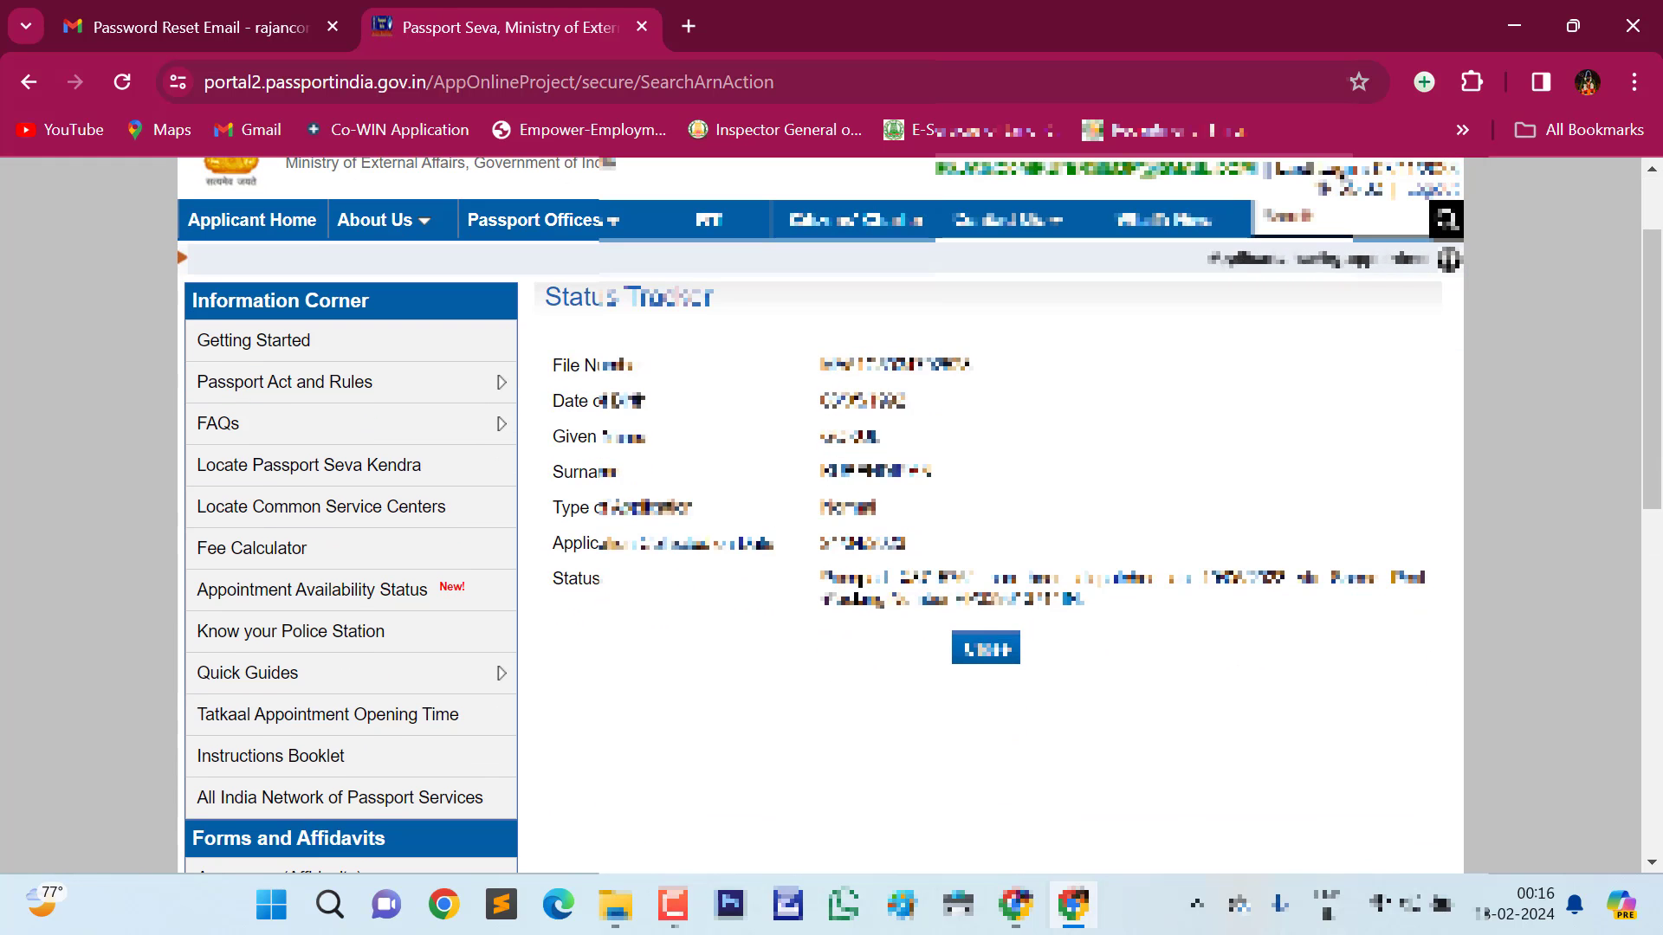
pyautogui.moveTo(822, 575); pyautogui.dragTo(1100, 607)
pyautogui.click(1151, 680)
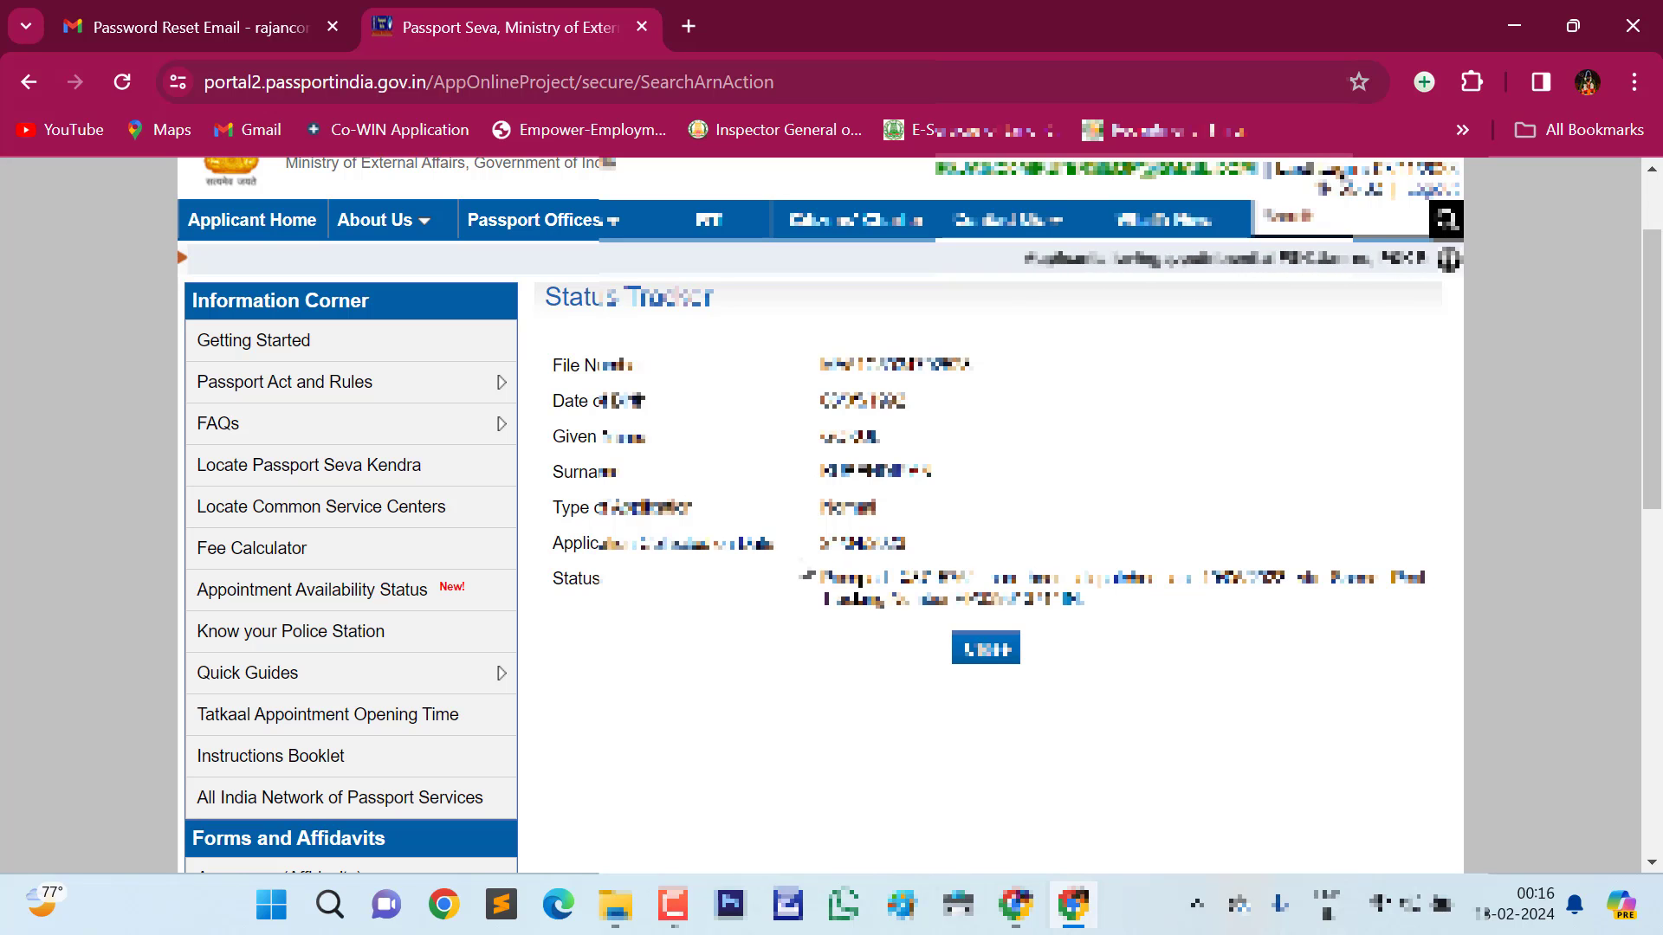
# Read the status entry in the Status Tracker and close the tracker to return to the applicant home page.
pyautogui.moveTo(819, 570); pyautogui.dragTo(1136, 633)
pyautogui.click(1213, 698)
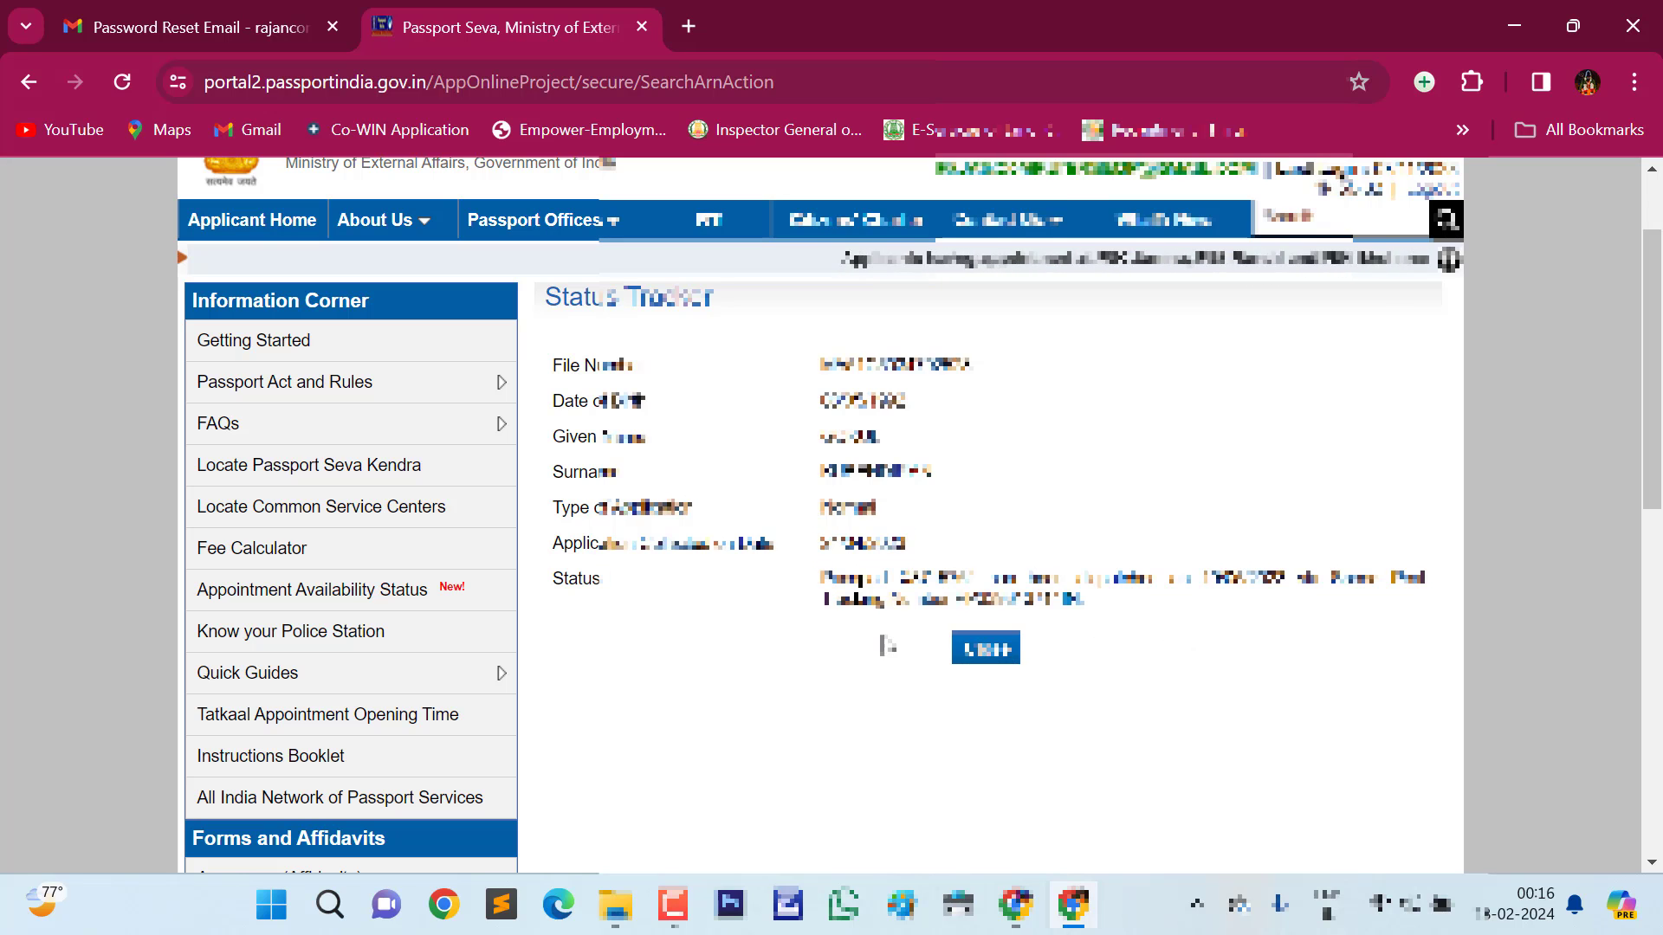
pyautogui.click(987, 651)
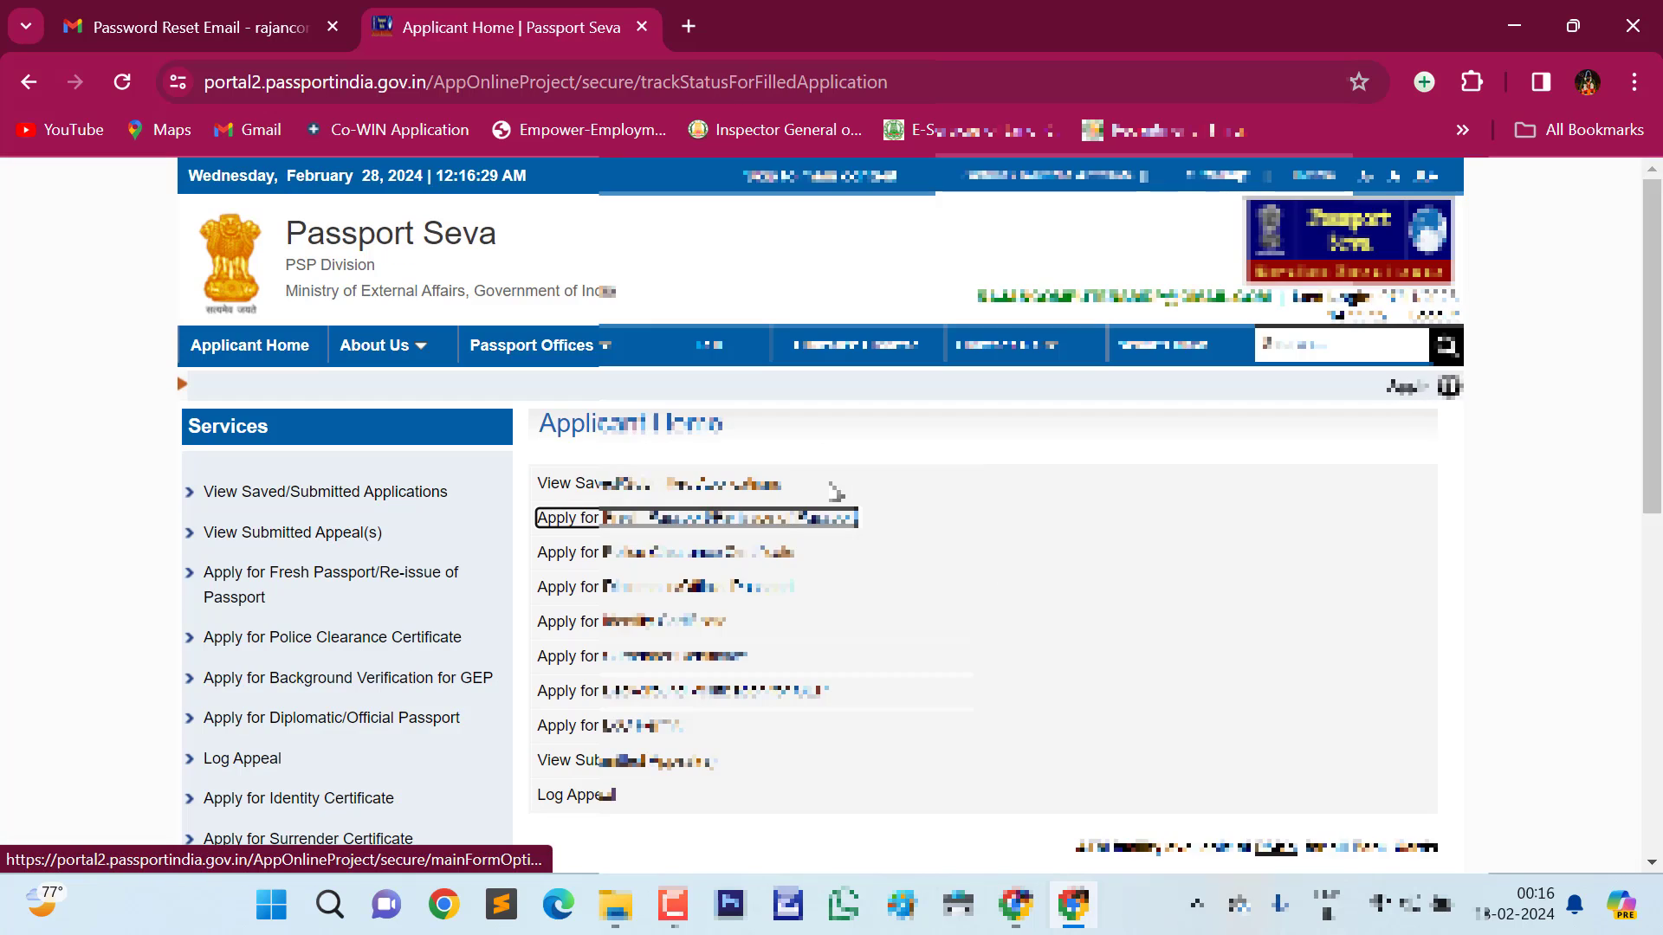
pyautogui.scroll(-1, 712, 496)
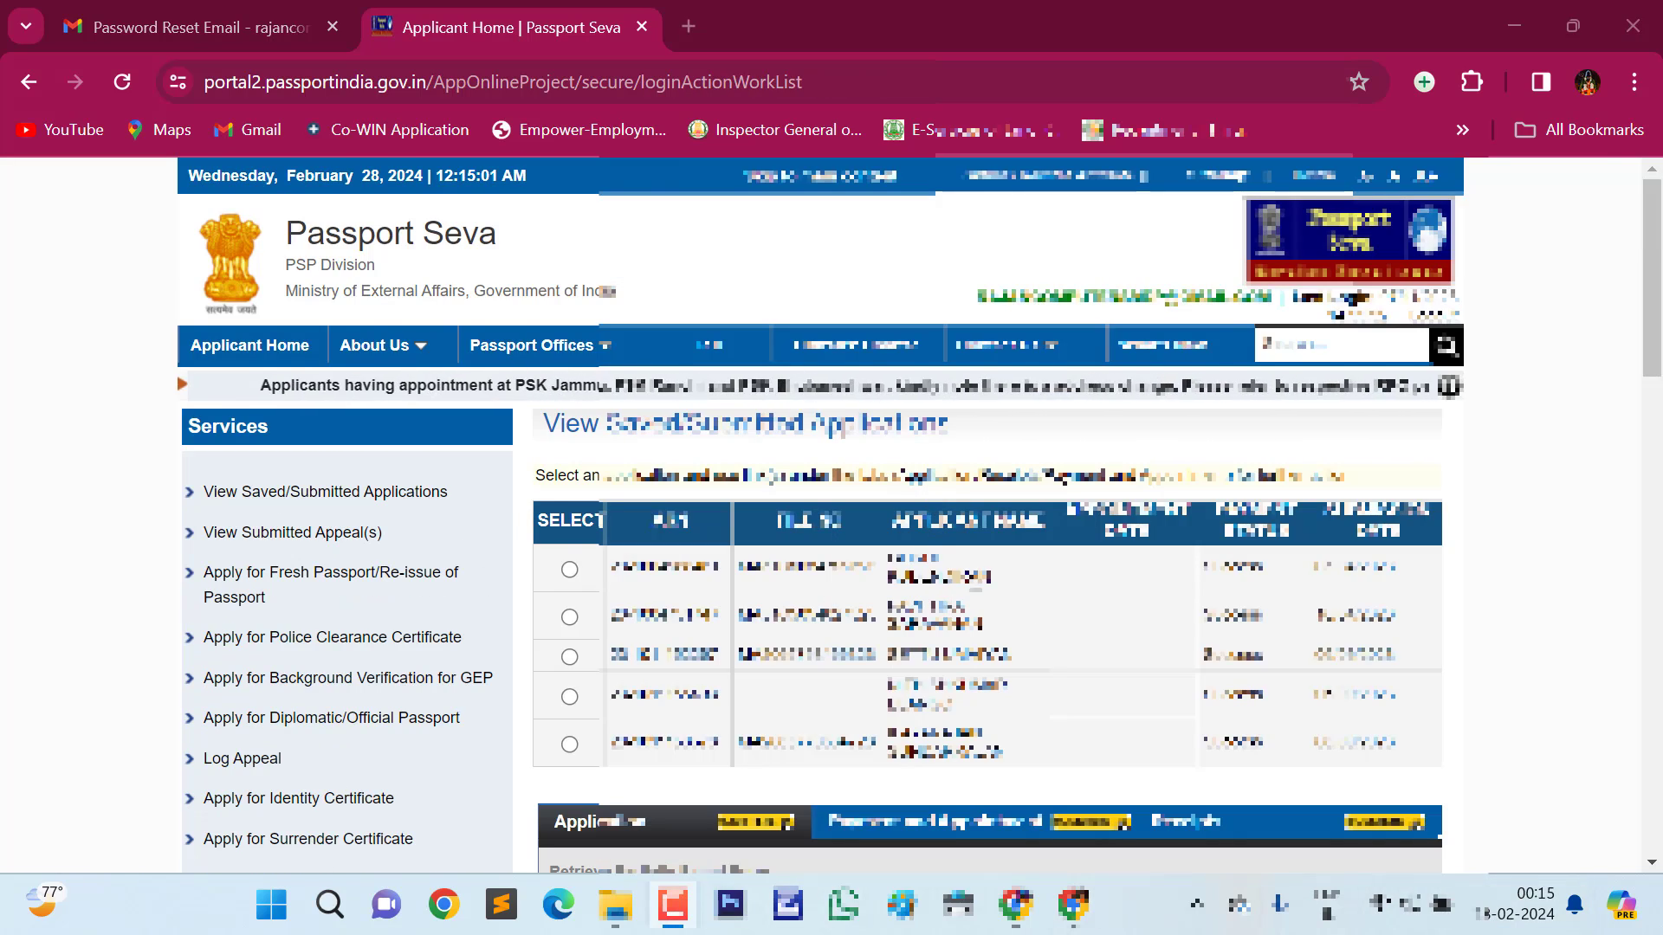
# Open the list of saved and submitted applications and examine the payment status column of the table.
pyautogui.scroll(-2, 390, 491)
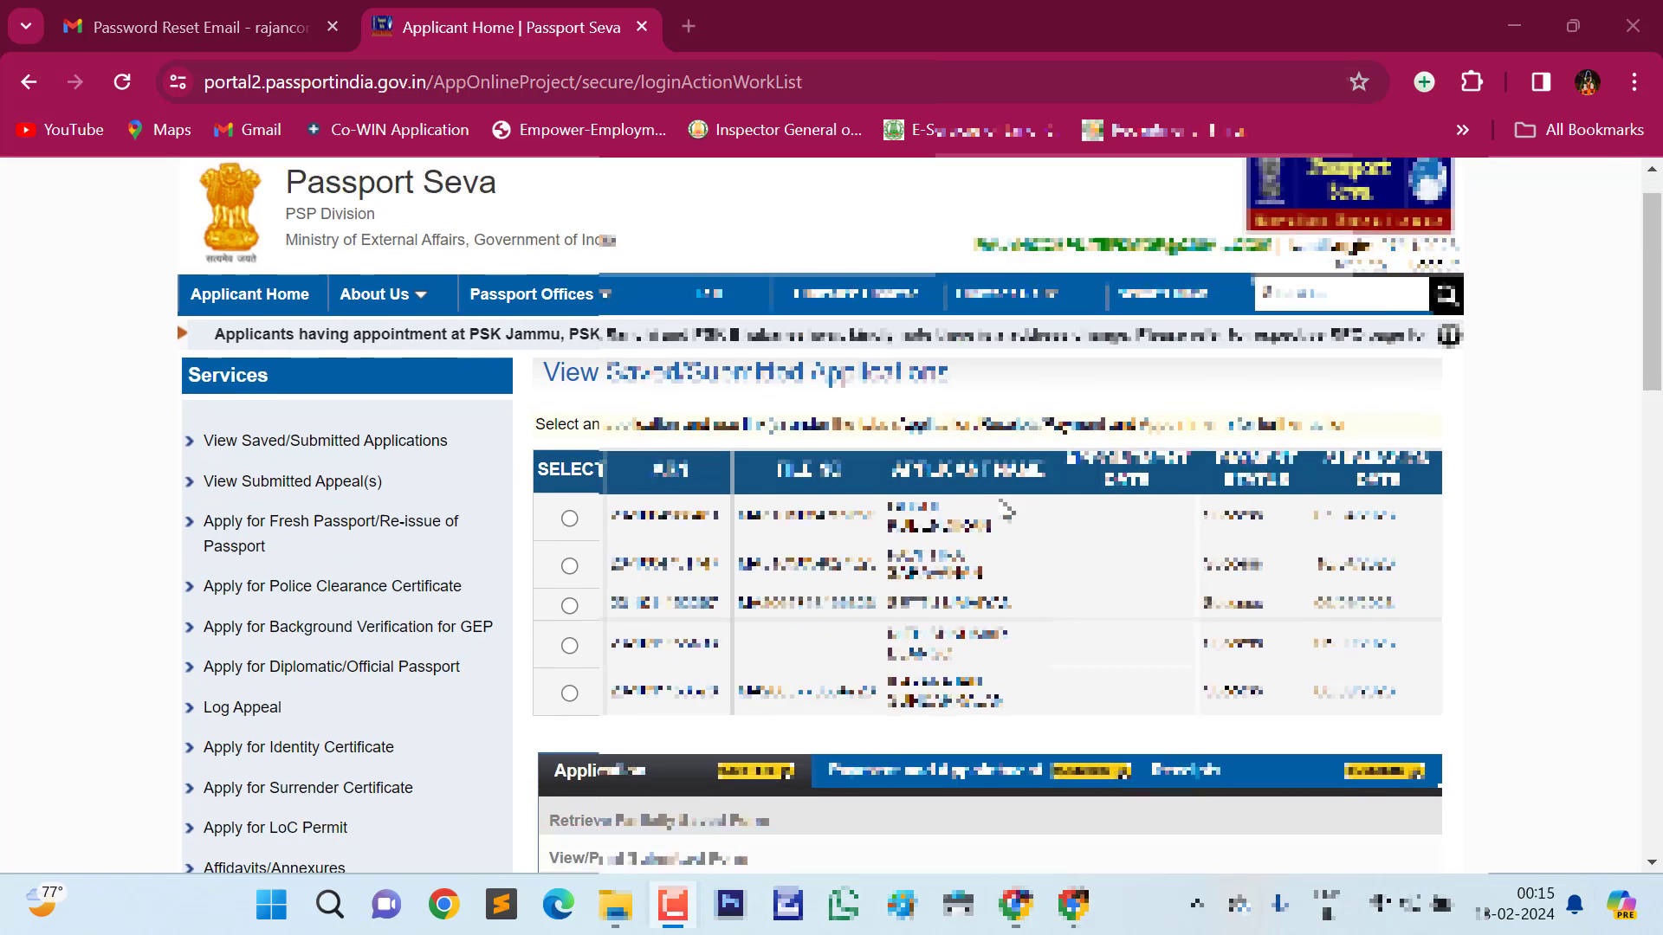
pyautogui.scroll(2, 390, 491)
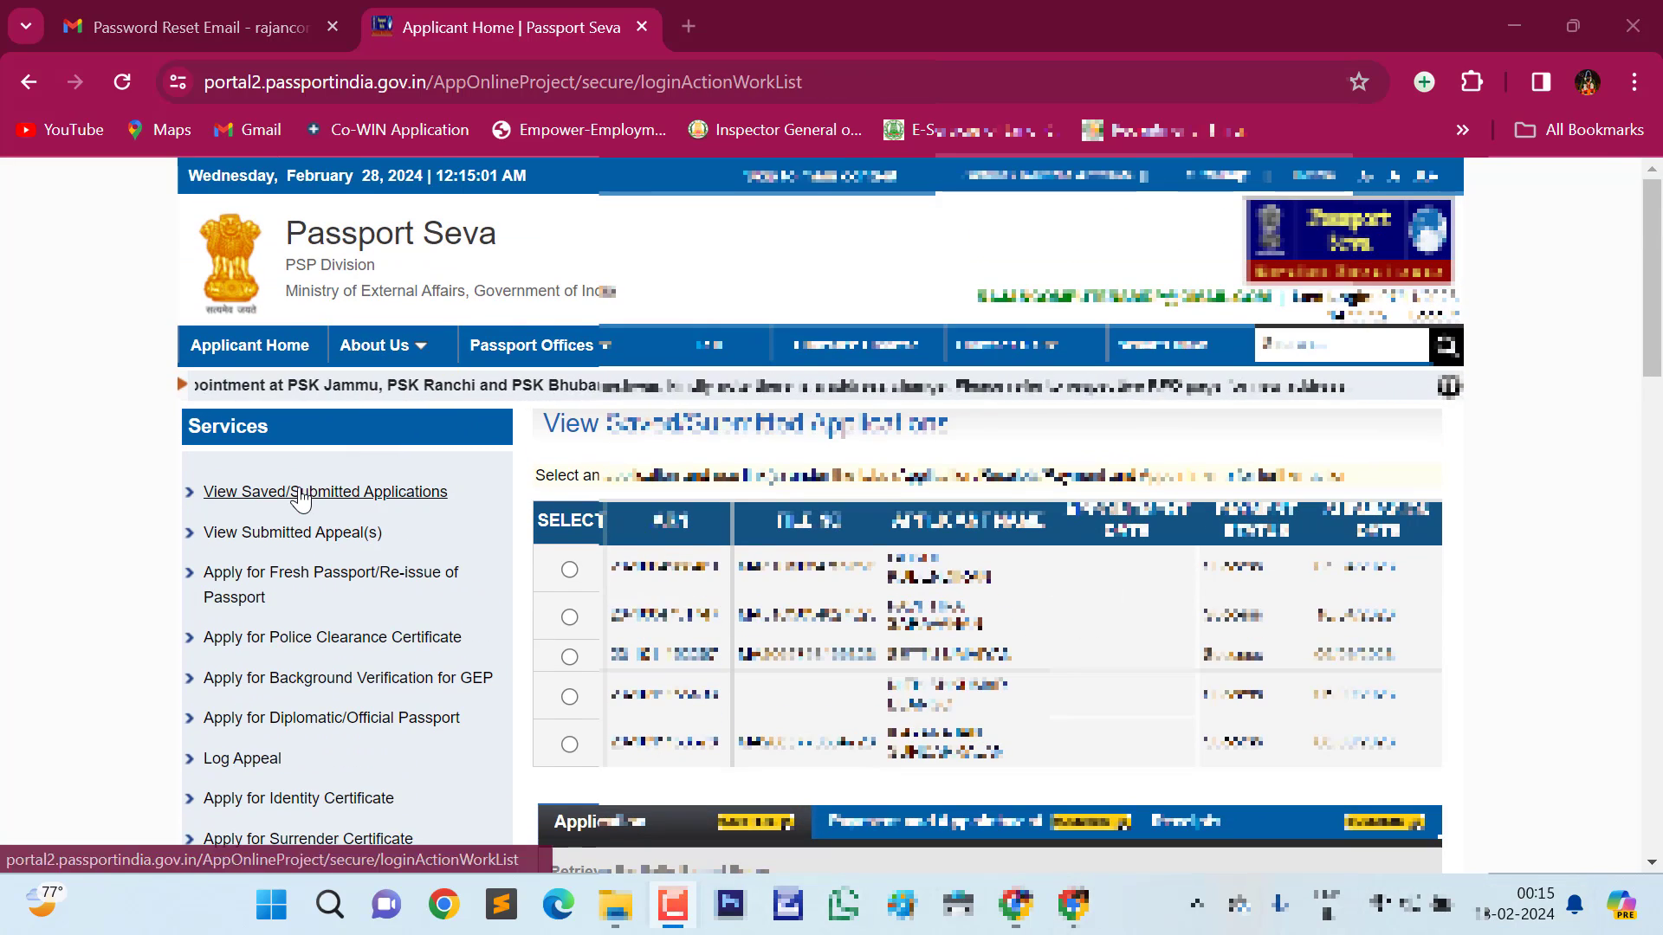
pyautogui.click(390, 492)
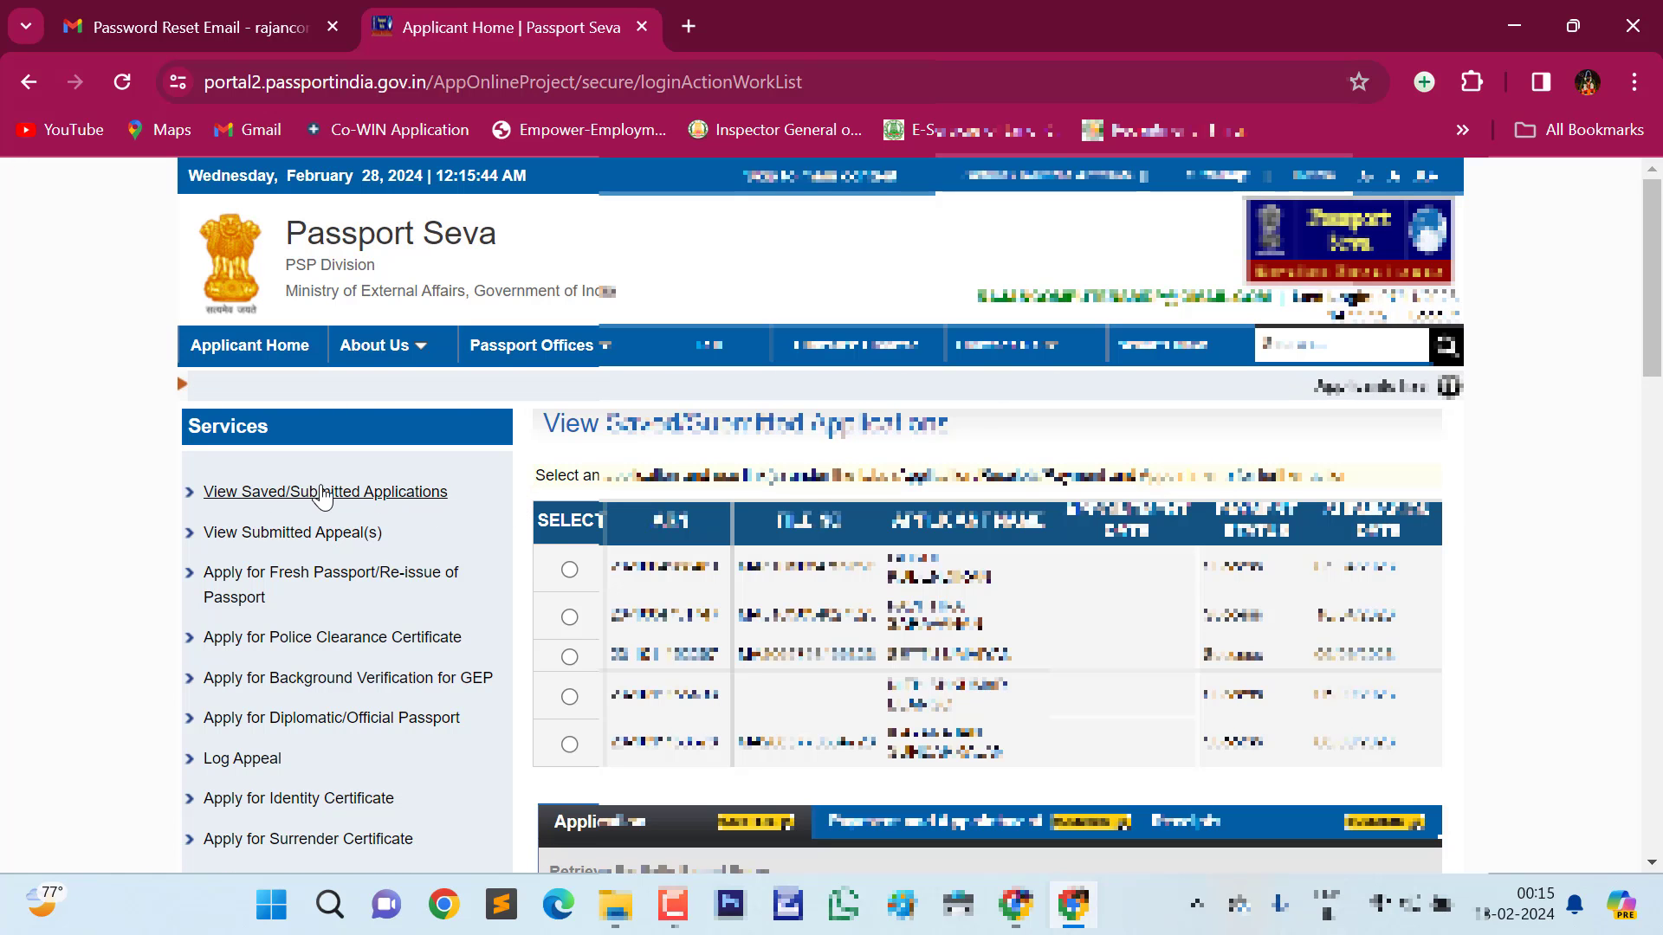
pyautogui.scroll(-2, 742, 388)
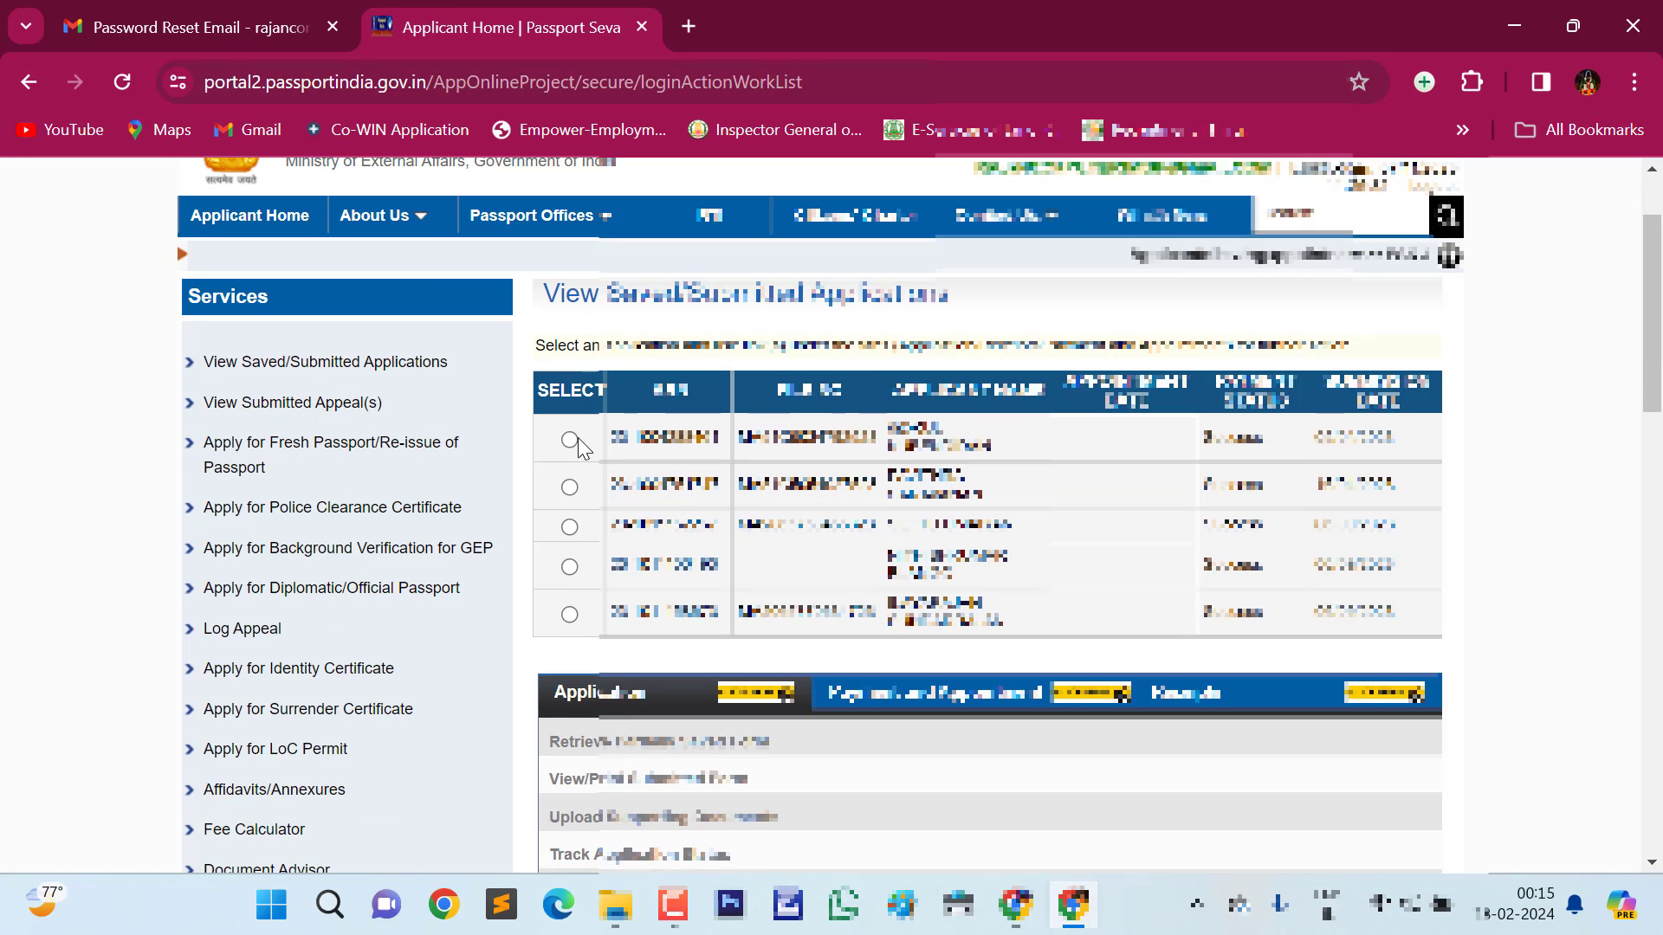
pyautogui.scroll(-2, 965, 445)
pyautogui.moveTo(1205, 309); pyautogui.dragTo(1320, 501)
pyautogui.click(1554, 527)
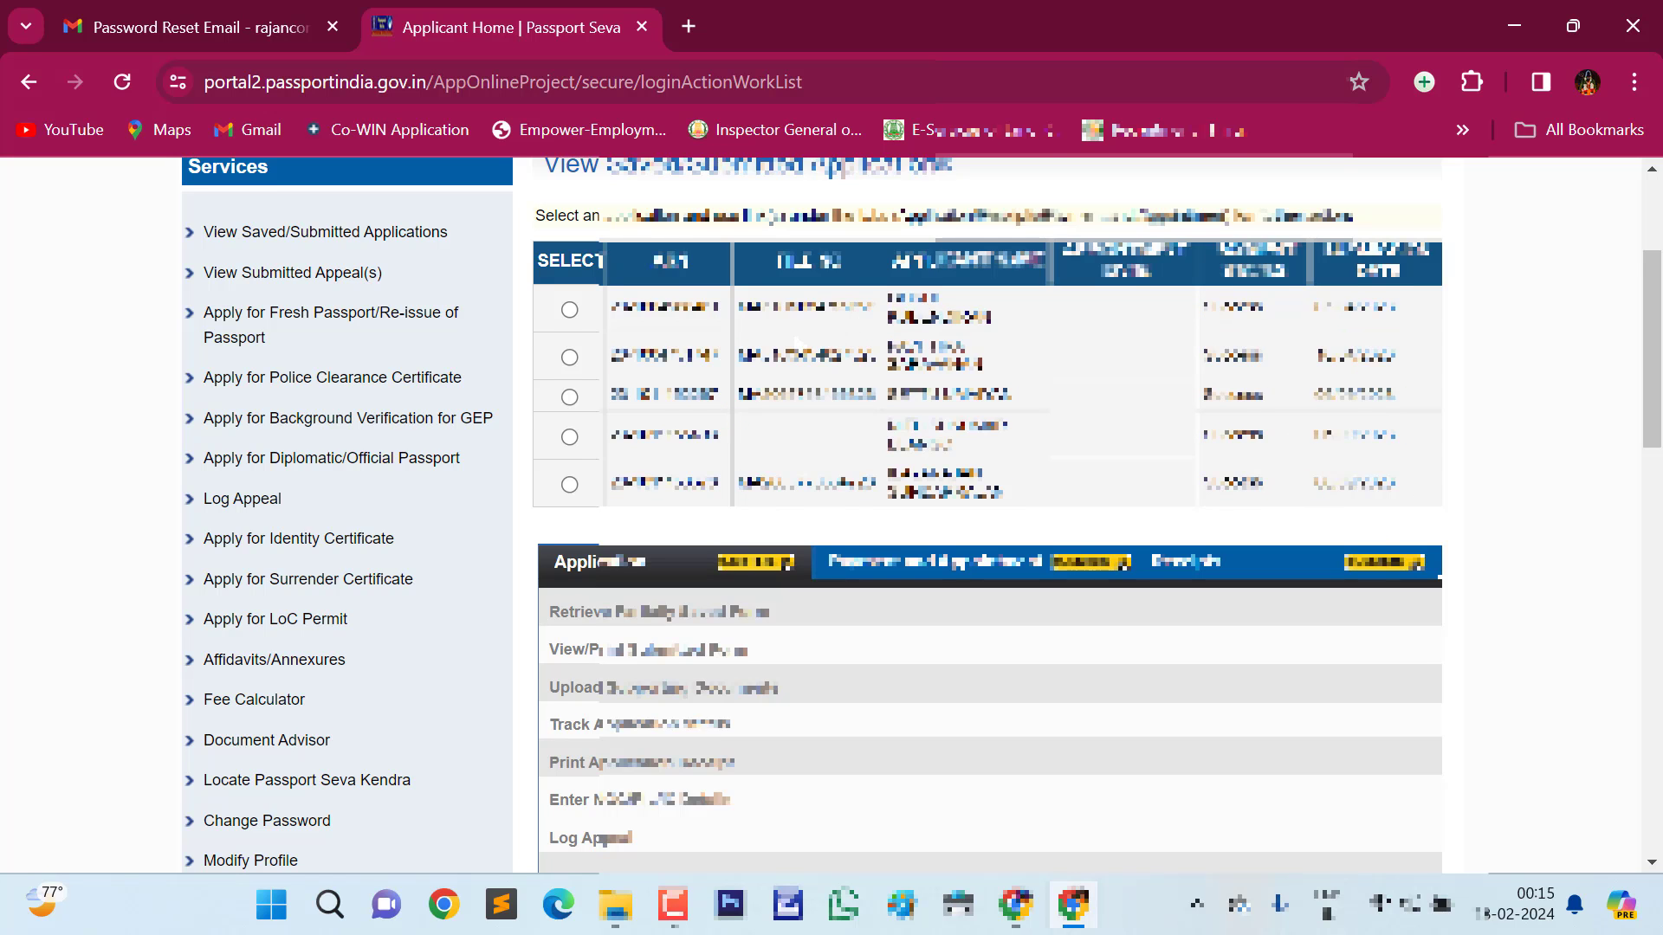
# Look through the payment and appointment options and the receipt options below the applications table.
pyautogui.scroll(-2, 922, 461)
pyautogui.click(965, 439)
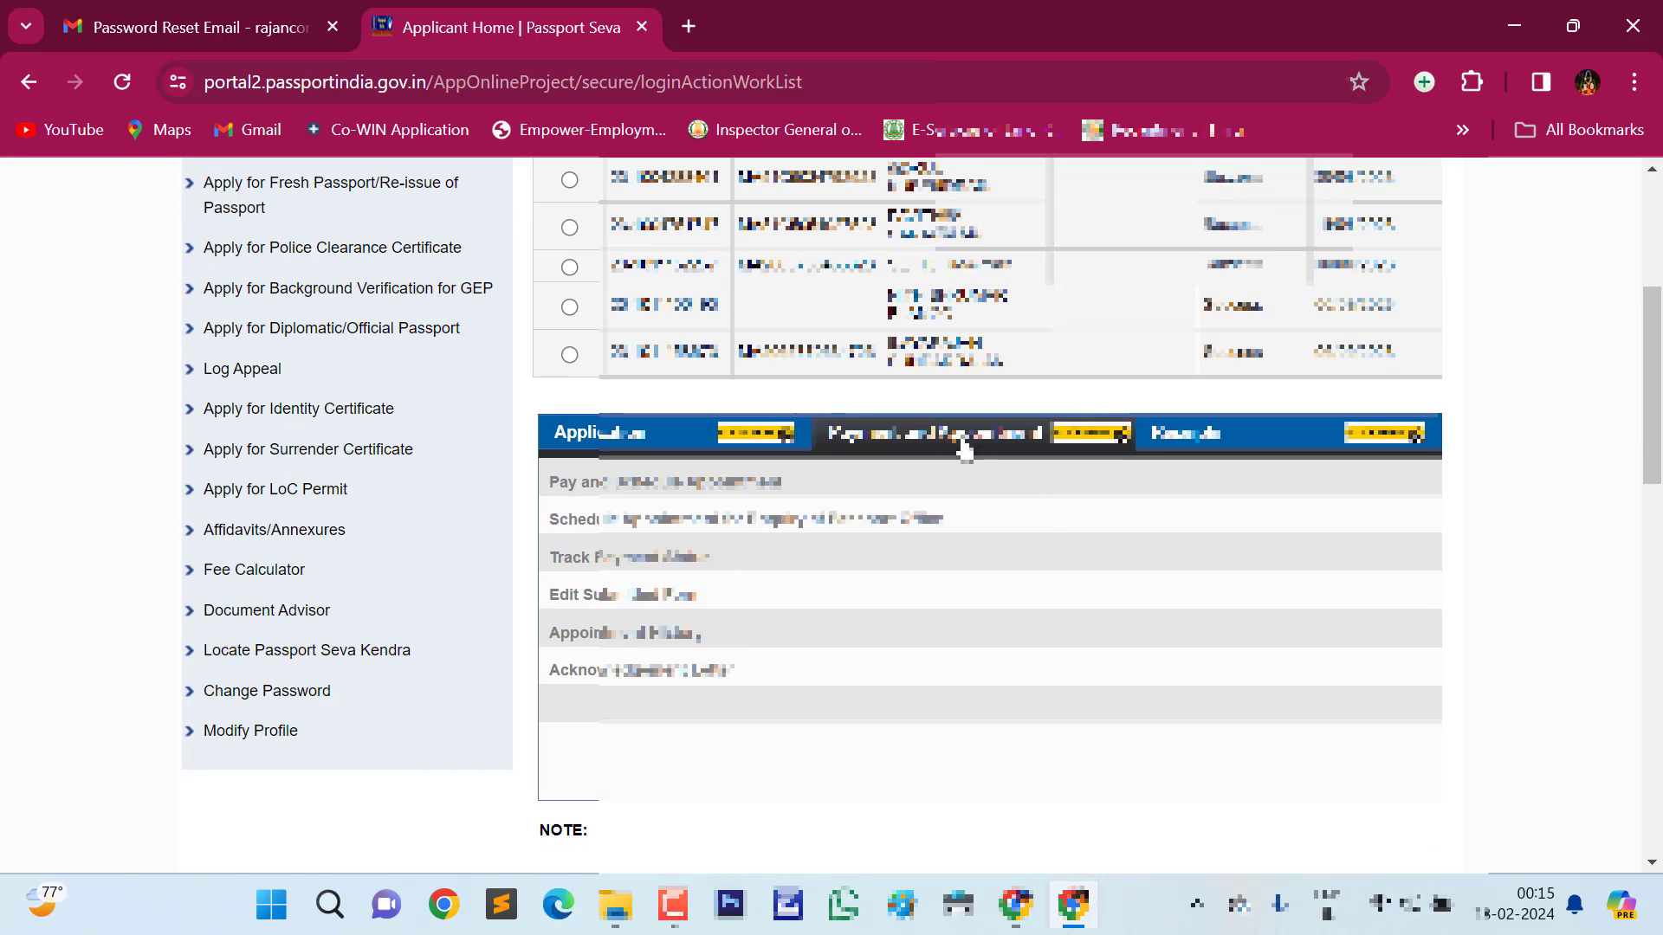
pyautogui.click(1213, 438)
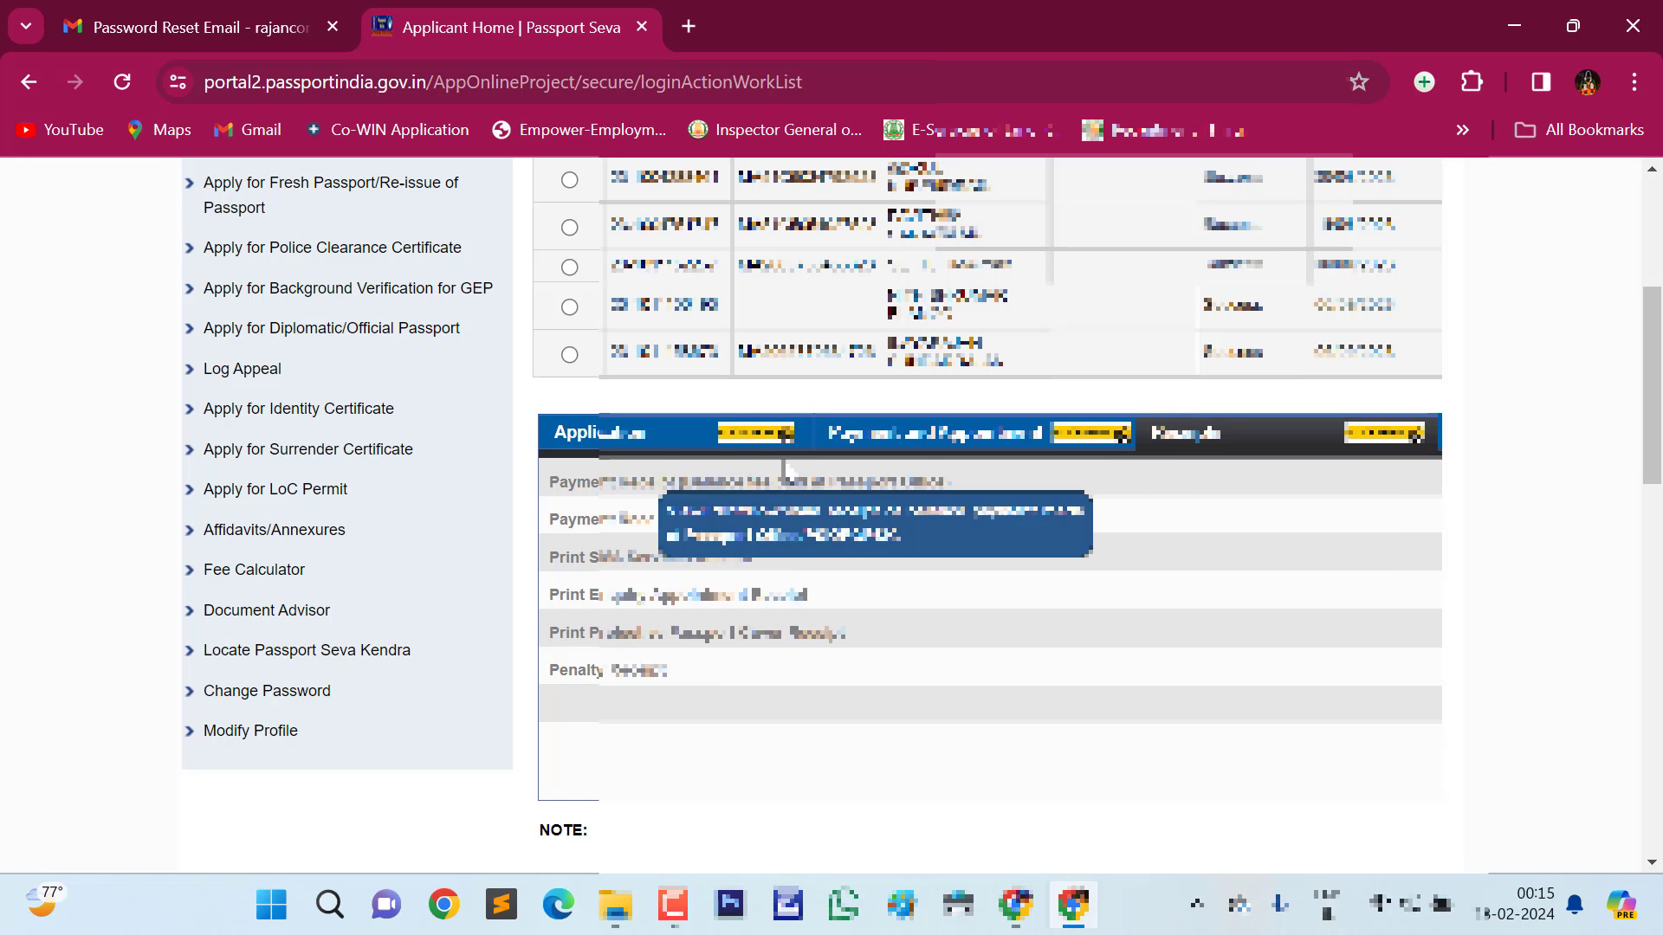
# Bring up the application options and select the first application in the list.
pyautogui.click(709, 435)
pyautogui.scroll(2, 1010, 450)
pyautogui.click(569, 442)
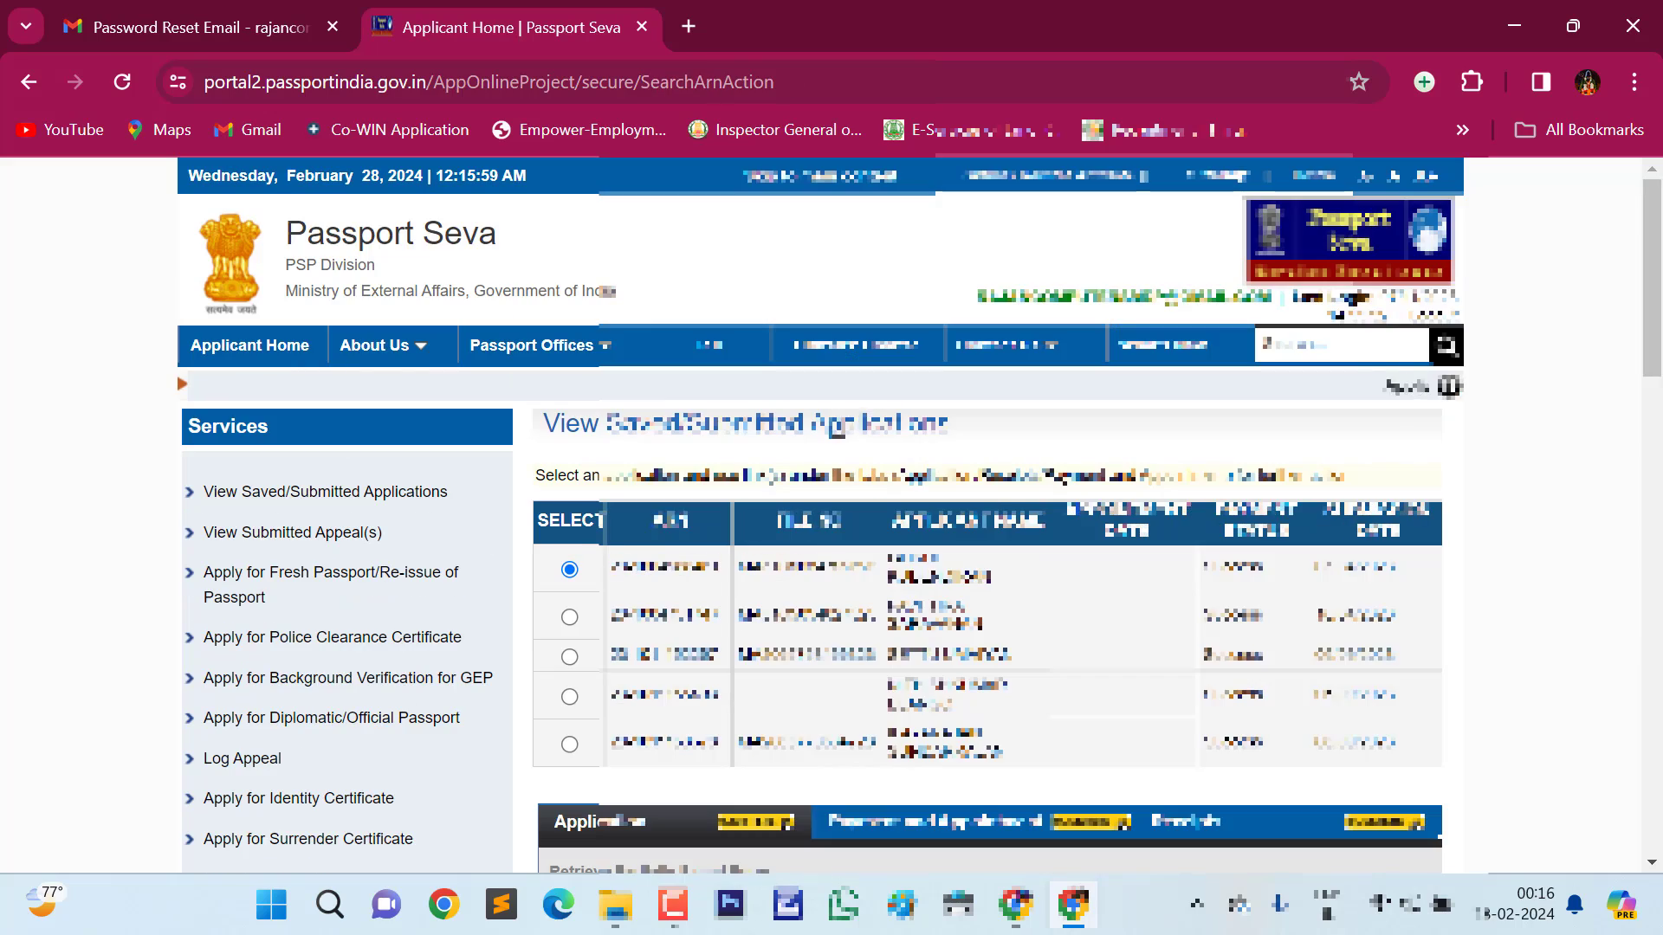
pyautogui.scroll(-1, 810, 426)
pyautogui.scroll(-1, 761, 432)
pyautogui.scroll(-4, 636, 472)
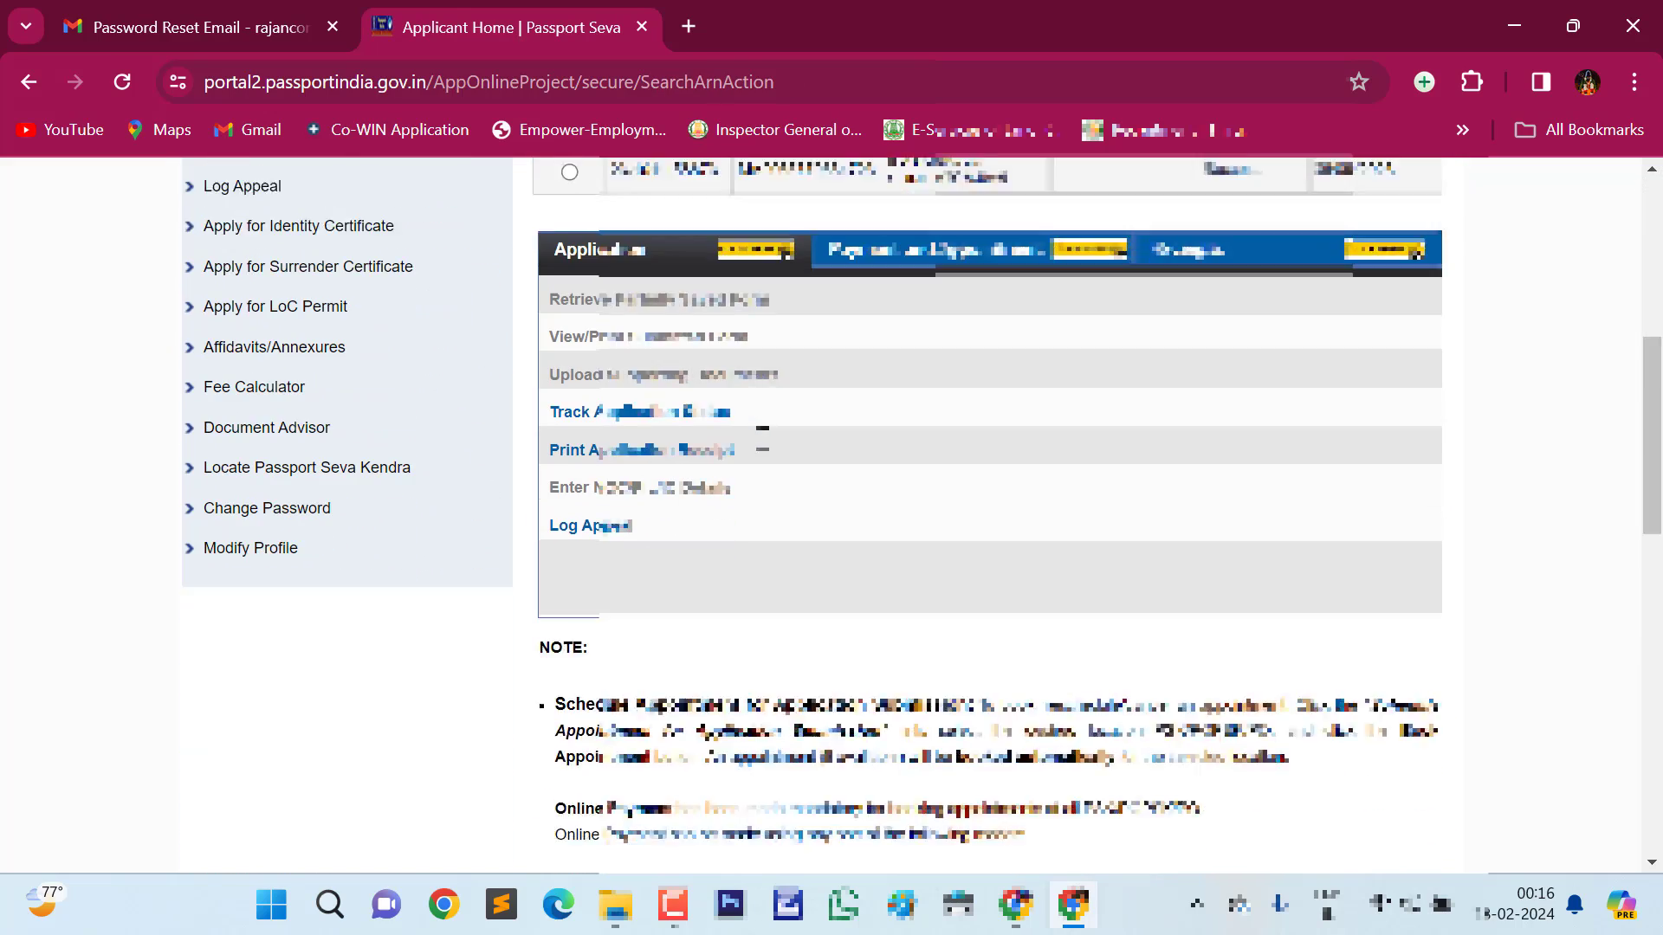
pyautogui.scroll(1, 637, 472)
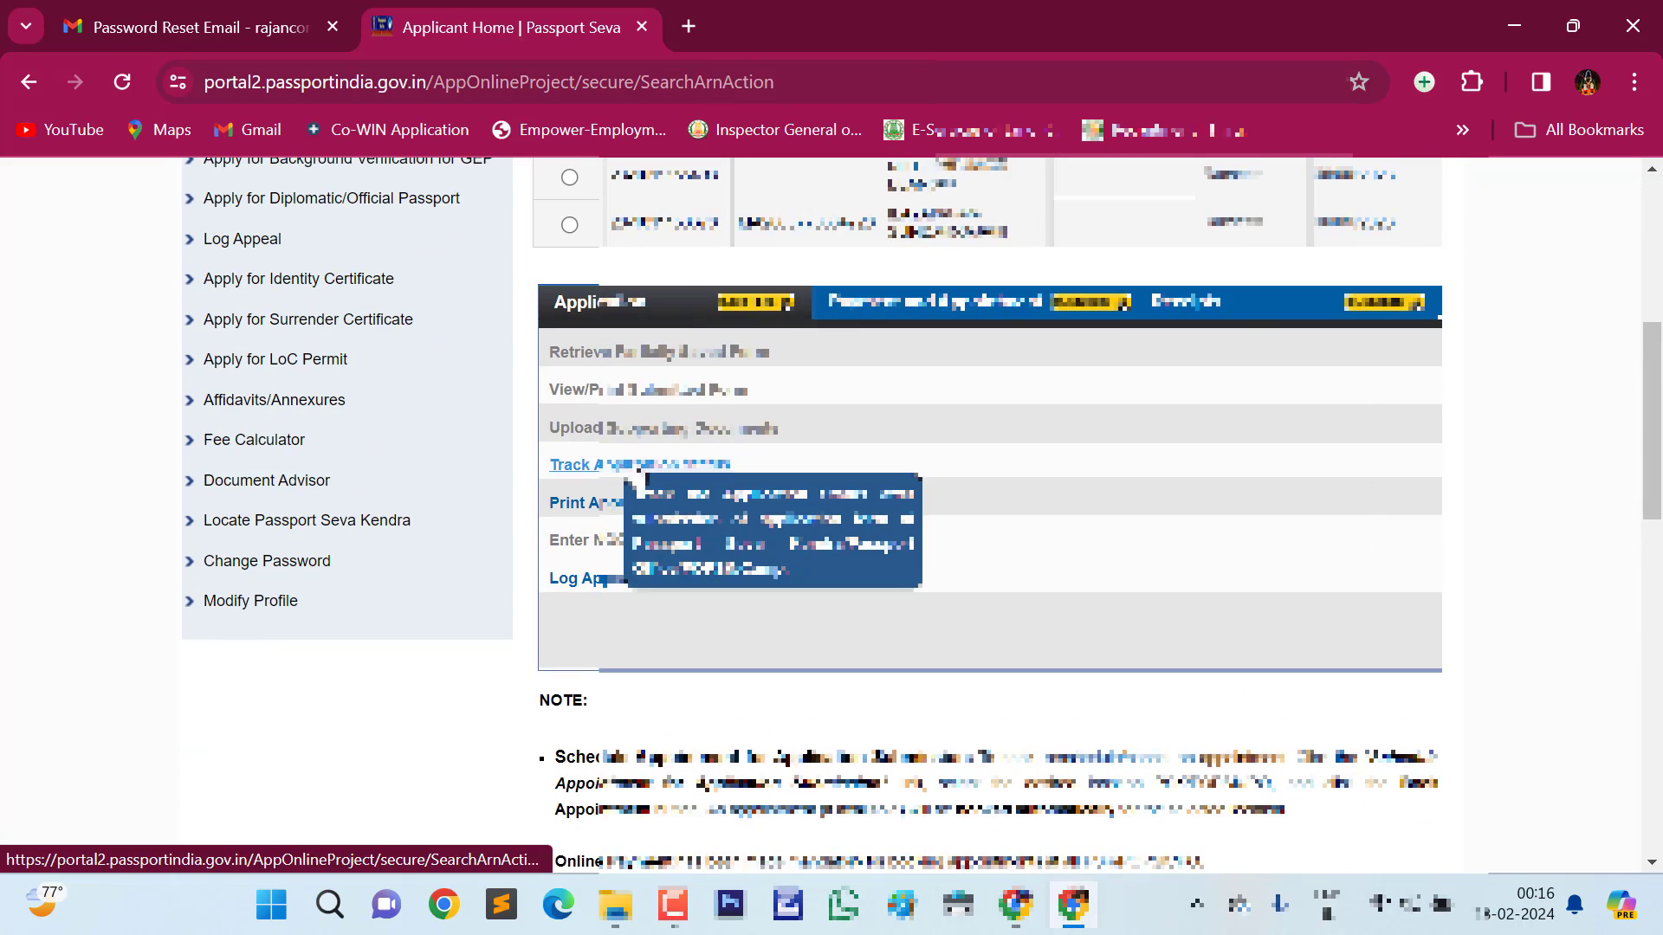
# Examine the payment and appointment options and the receipt options offered for the selected application.
pyautogui.click(901, 305)
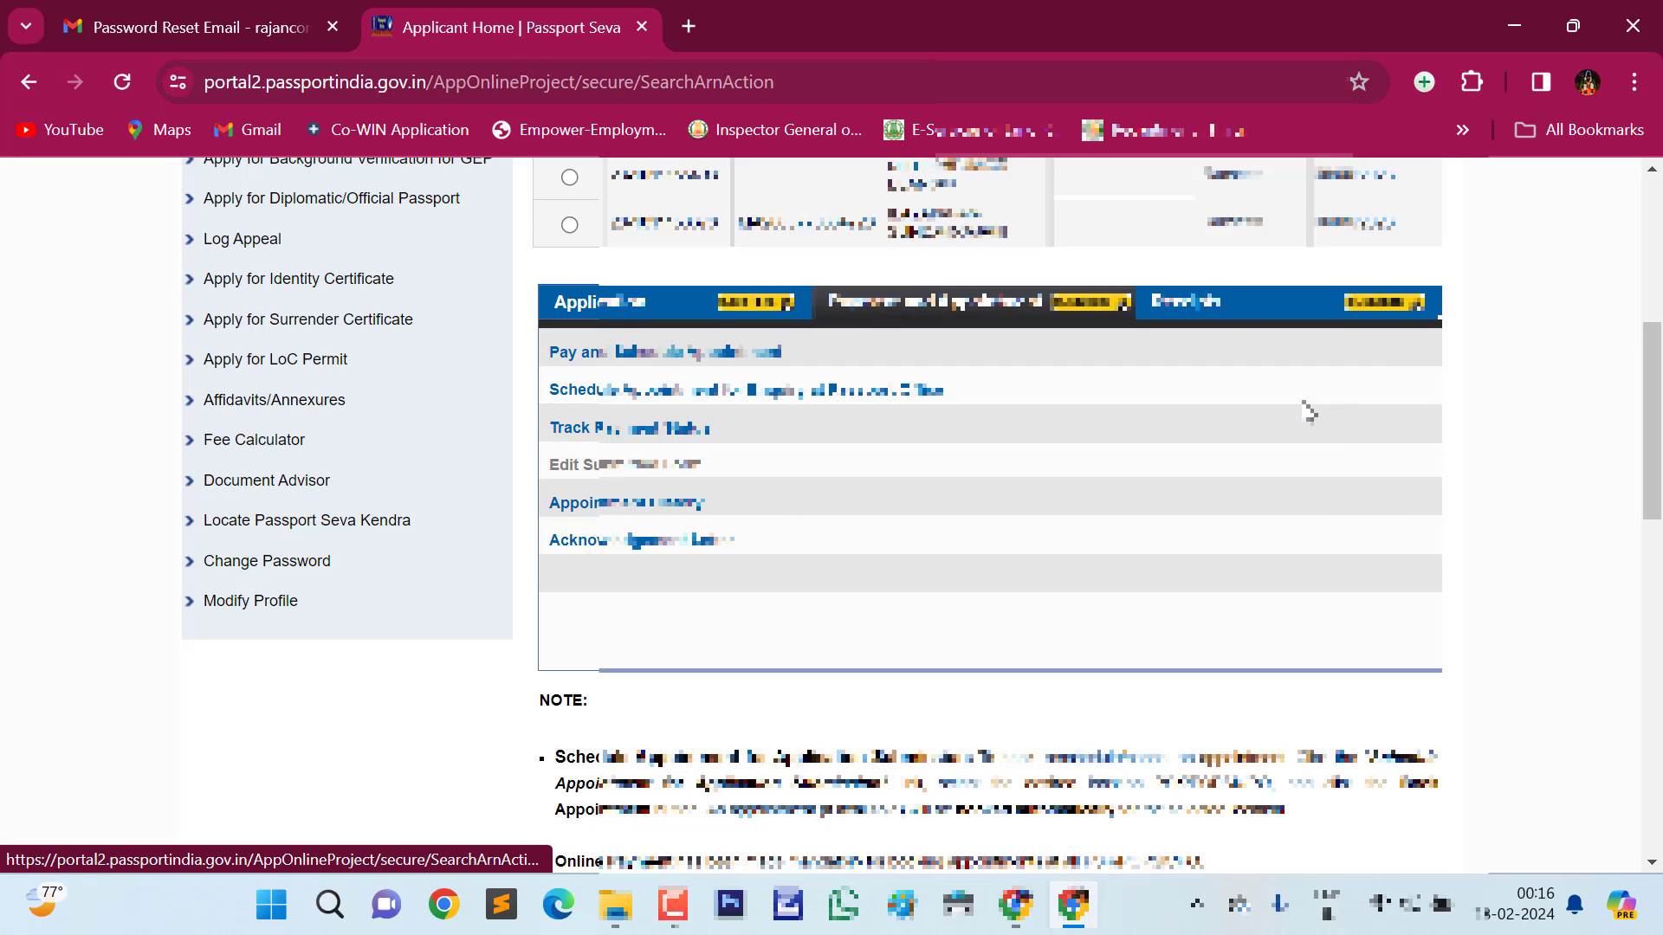
pyautogui.click(1217, 315)
pyautogui.scroll(5, 801, 424)
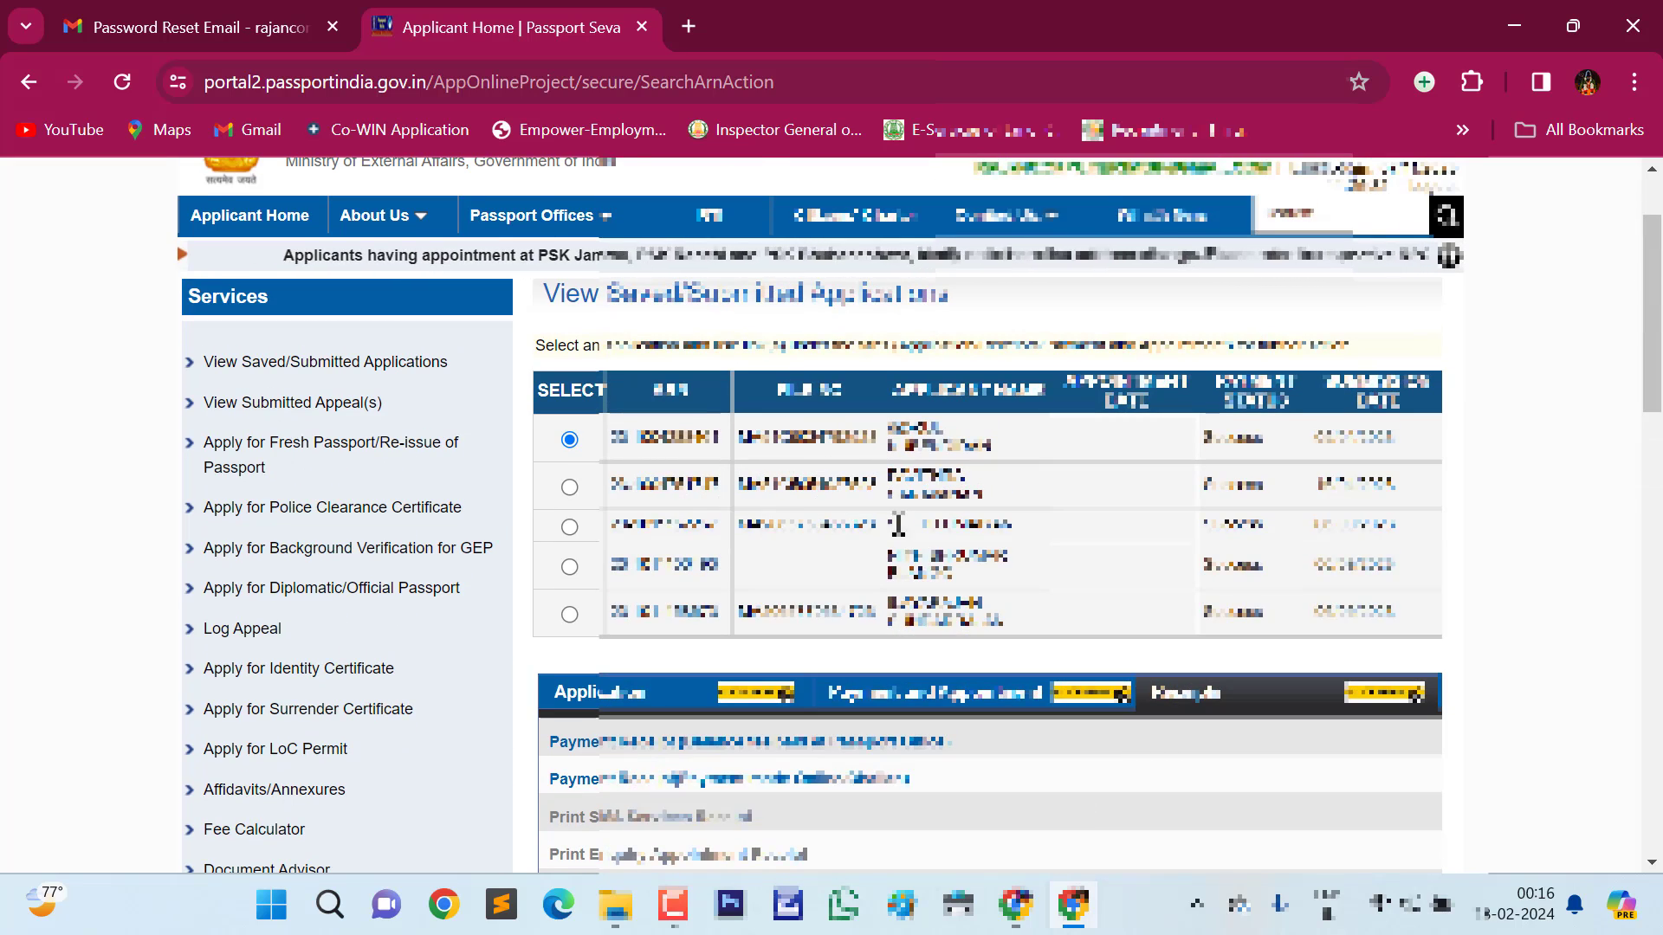
pyautogui.scroll(-6, 1061, 530)
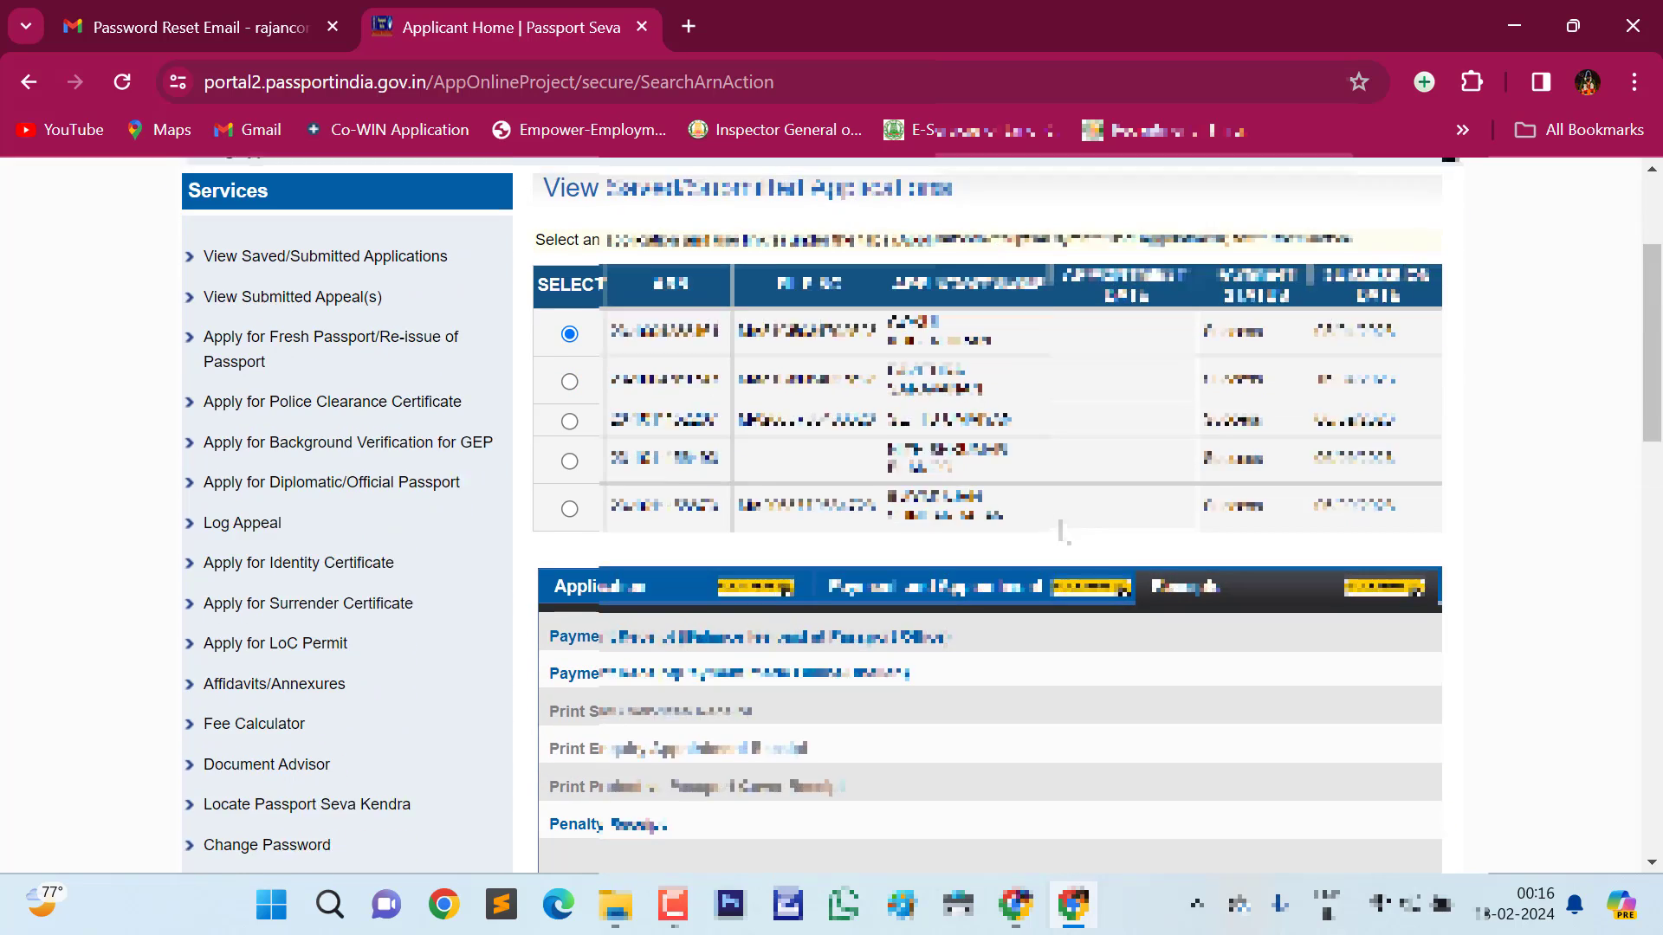
pyautogui.scroll(4, 912, 552)
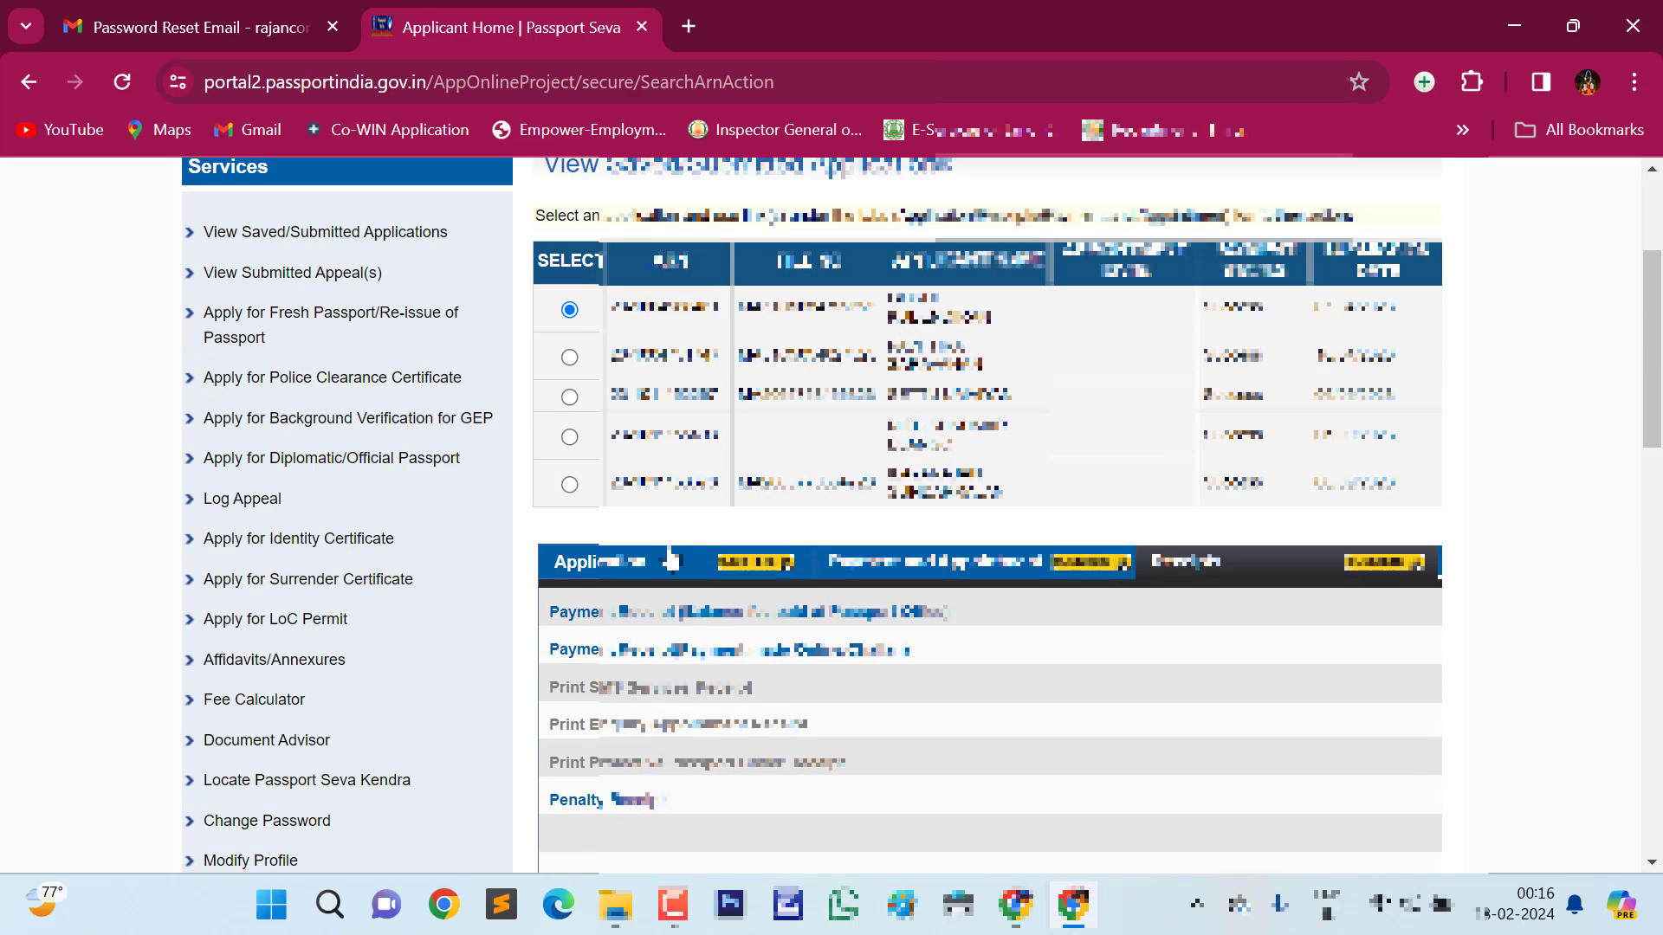
# Return to the application options and track the status of the selected application.
pyautogui.click(658, 561)
pyautogui.scroll(-1, 667, 606)
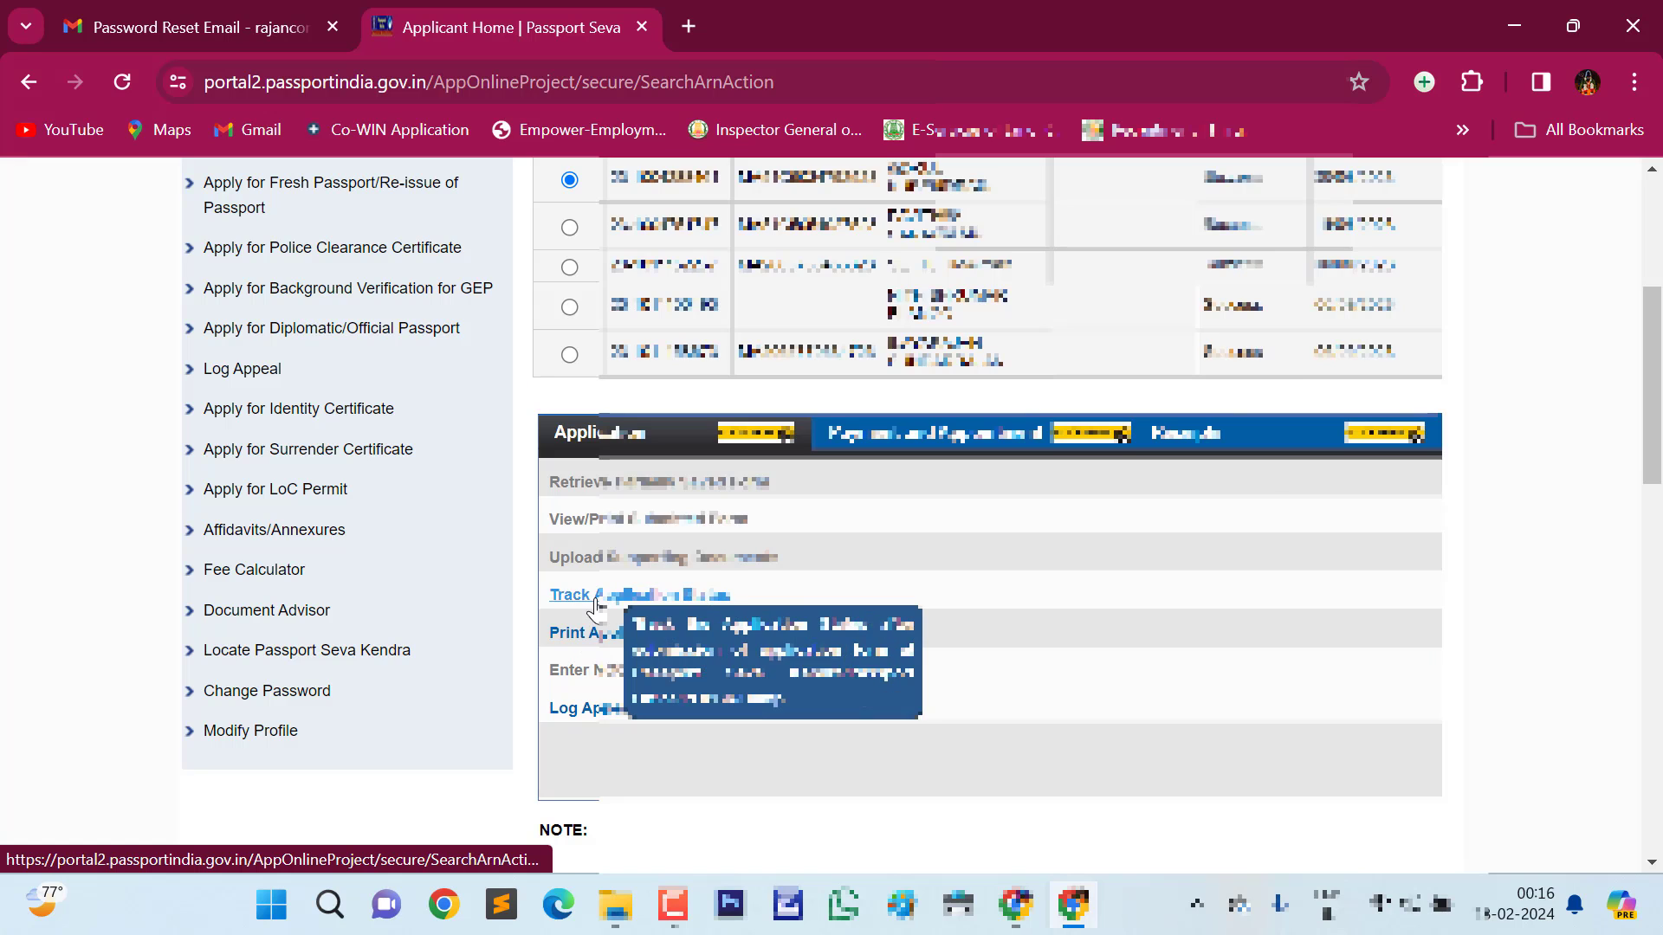
pyautogui.click(589, 596)
pyautogui.scroll(-2, 877, 411)
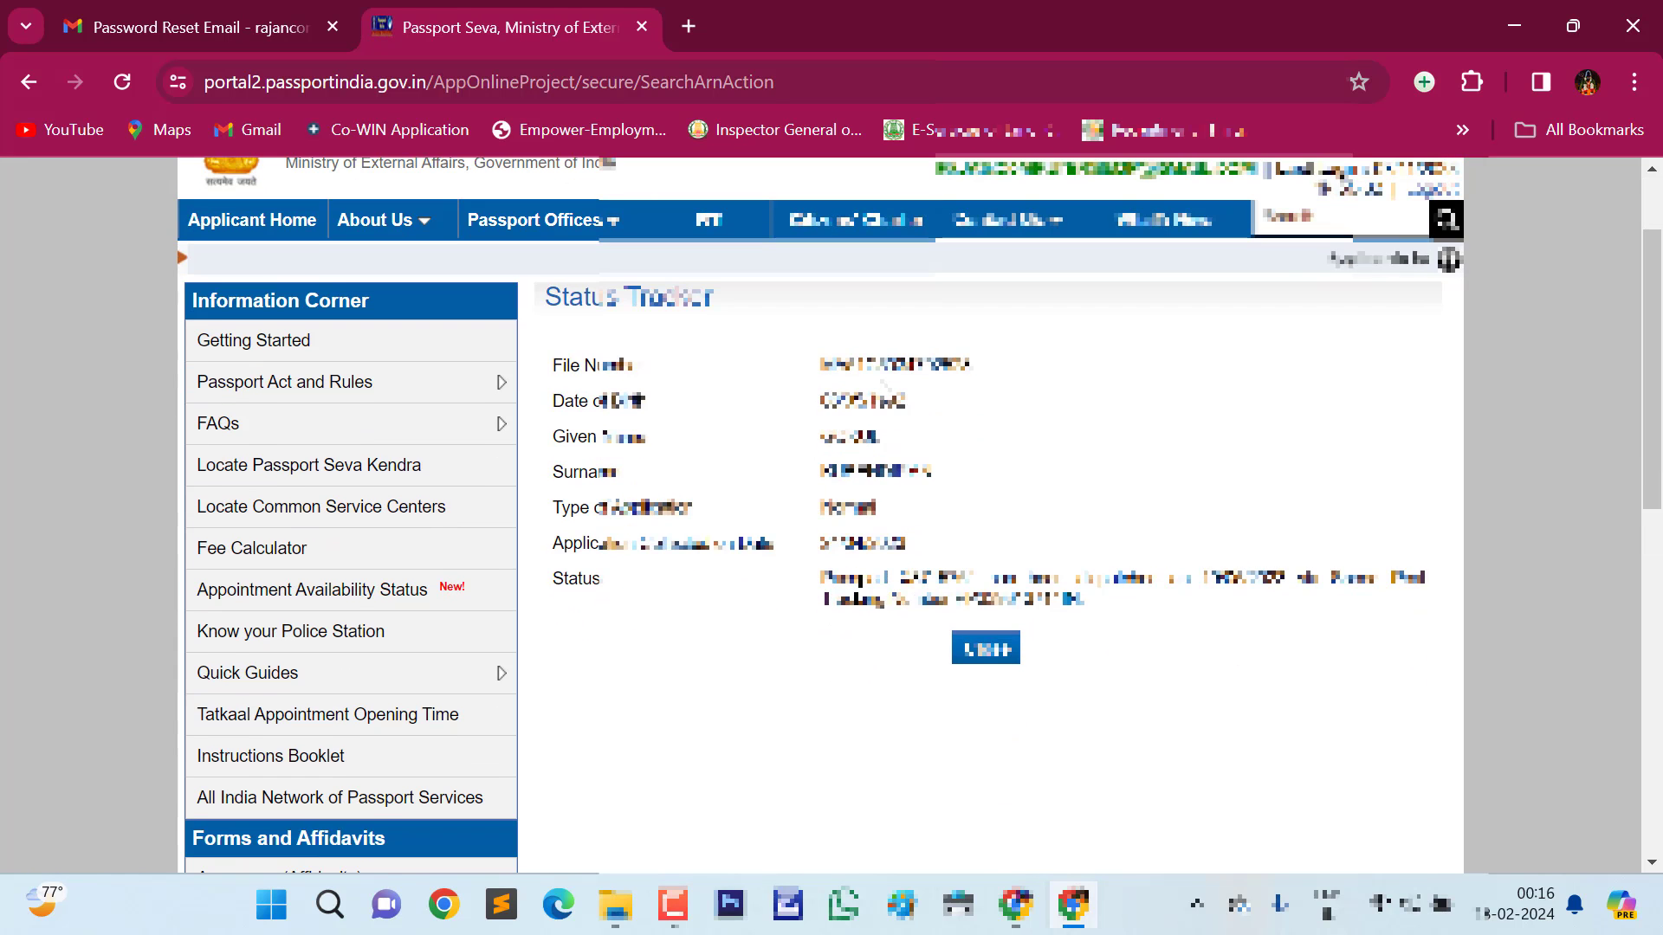
# Highlight the status entry in the Status Tracker to read it, and close the tracker to return to the applicant home page.
pyautogui.moveTo(821, 578); pyautogui.dragTo(1089, 609)
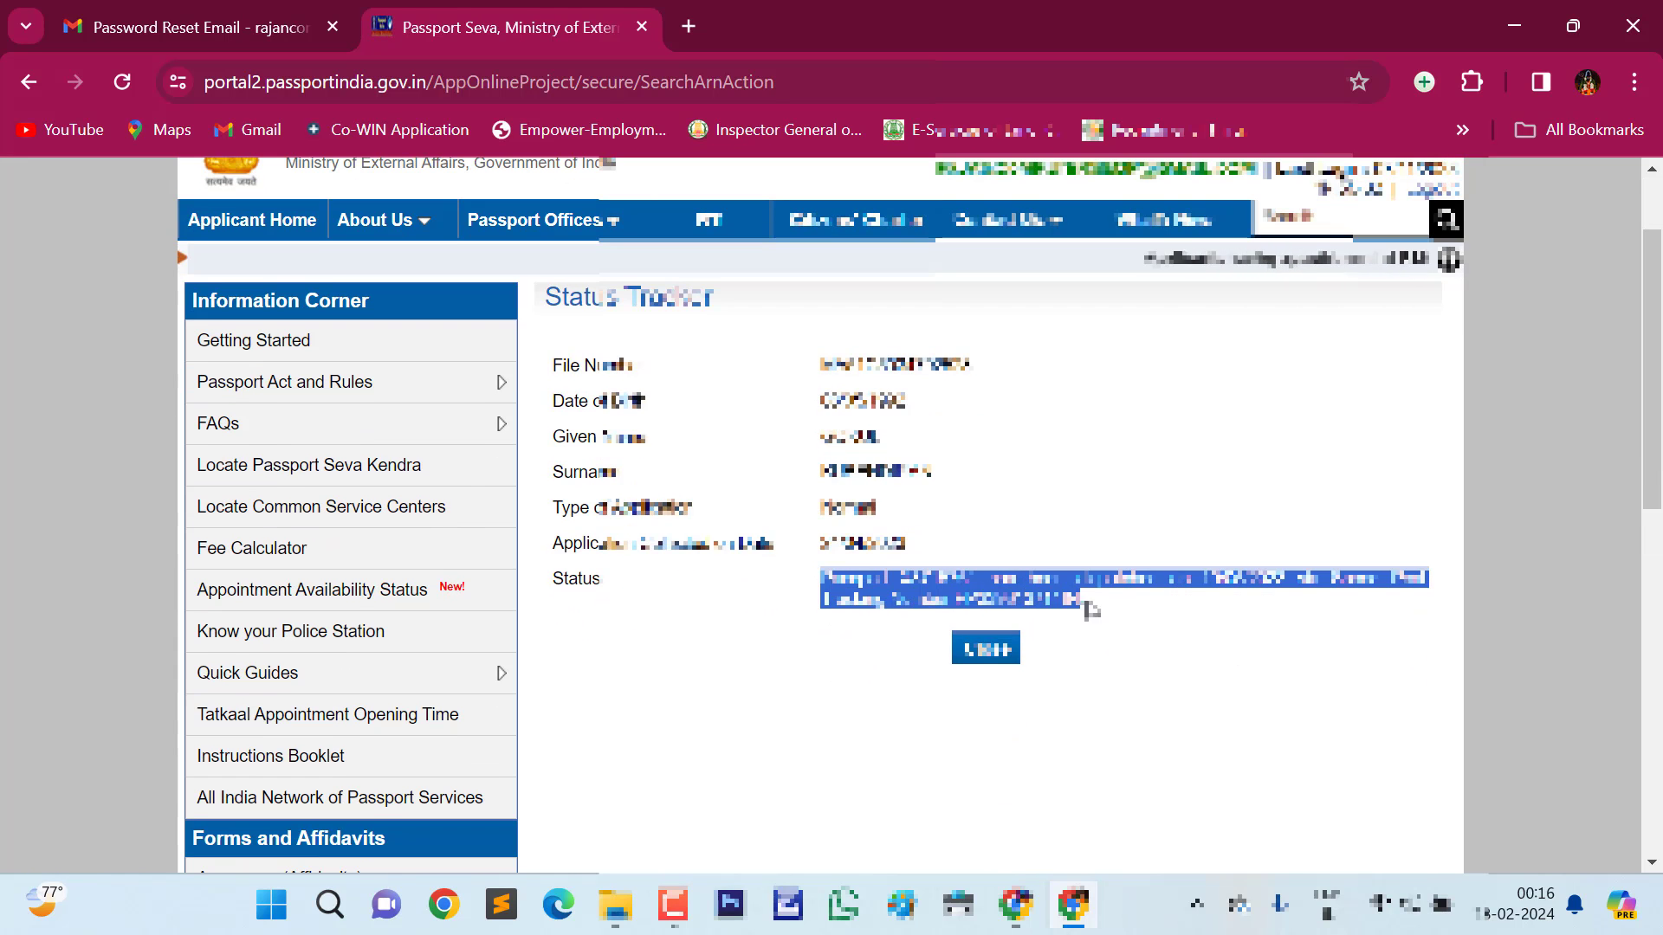
pyautogui.click(1106, 705)
pyautogui.moveTo(810, 576); pyautogui.dragTo(1169, 624)
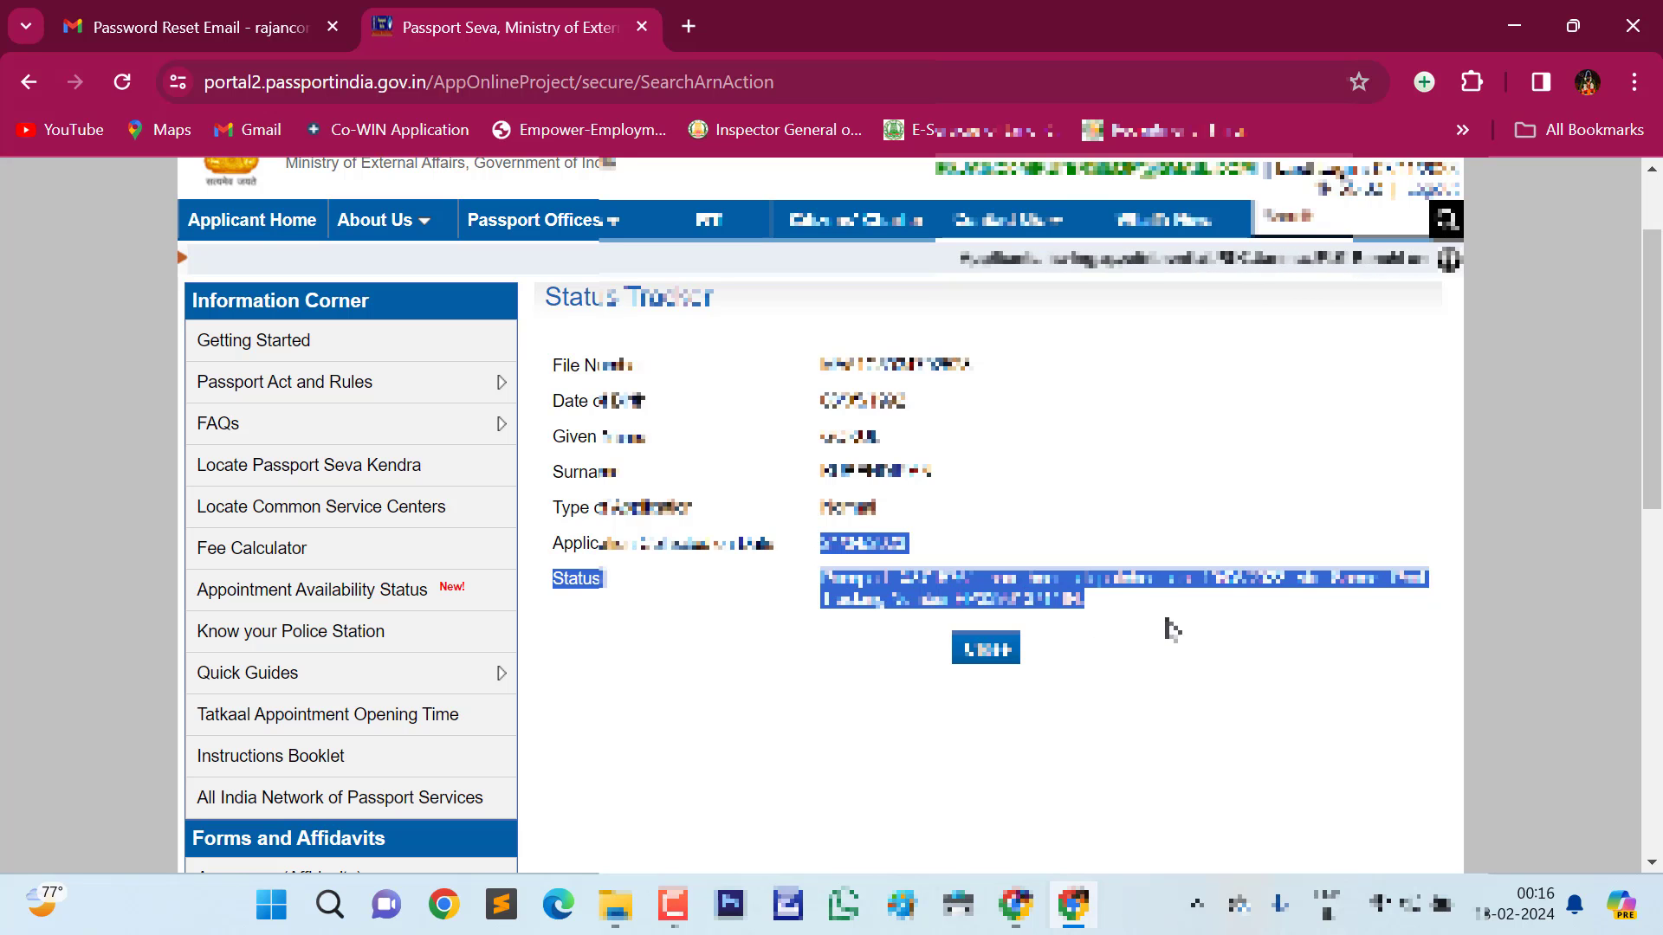
pyautogui.click(1205, 697)
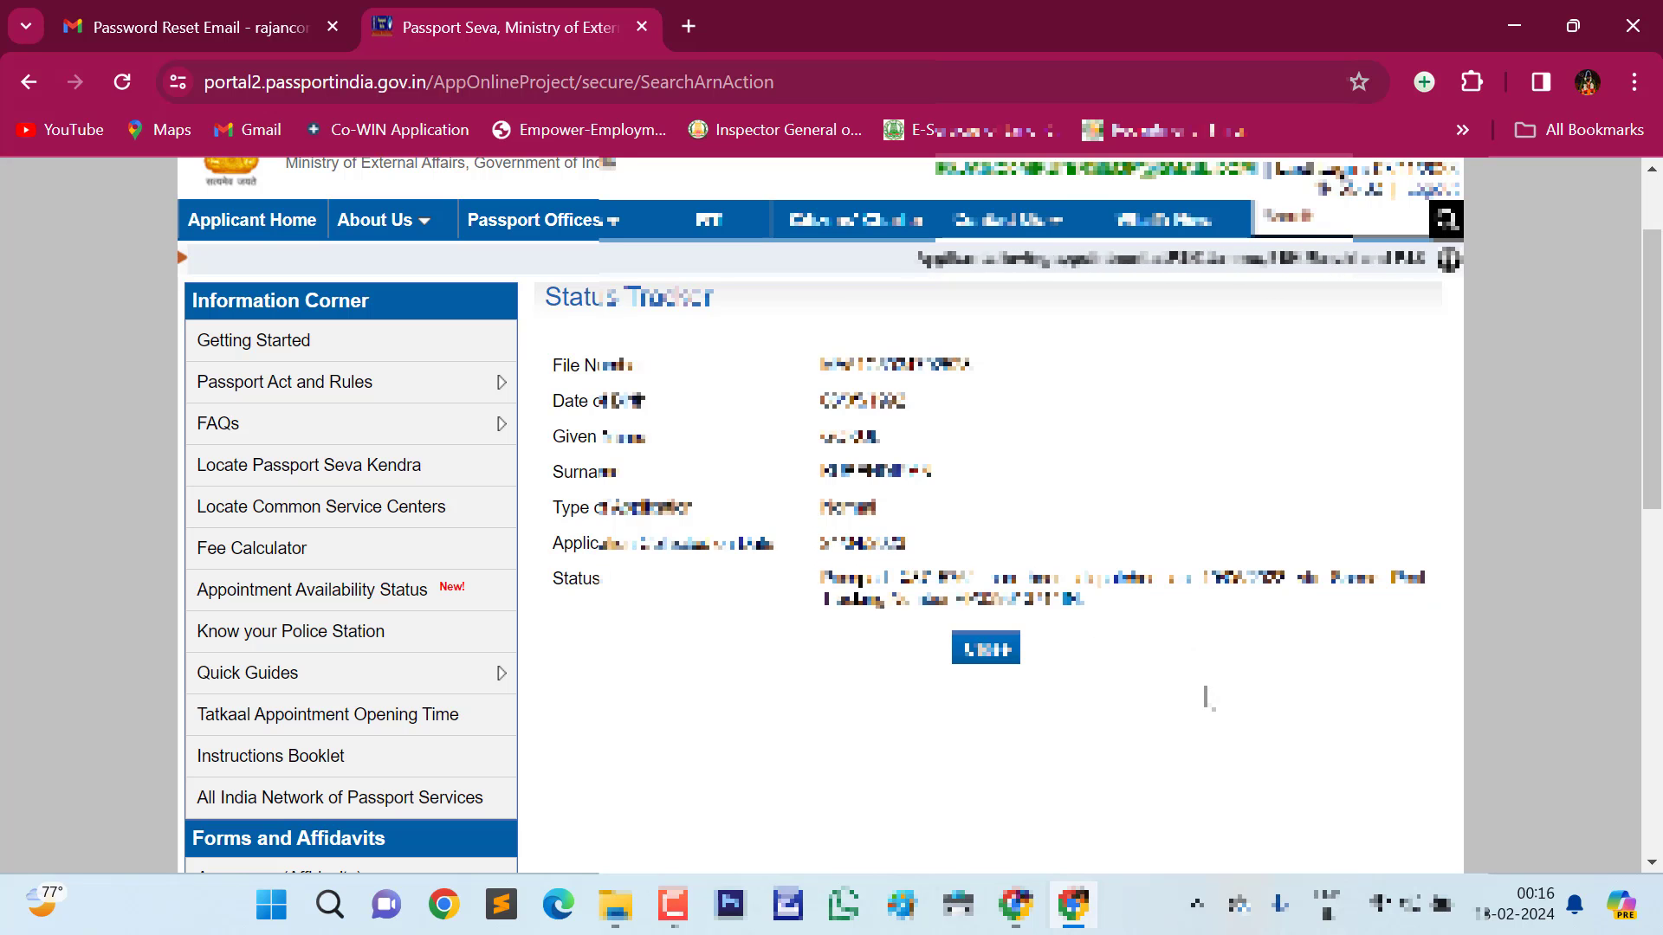
pyautogui.click(992, 655)
pyautogui.scroll(-1, 810, 541)
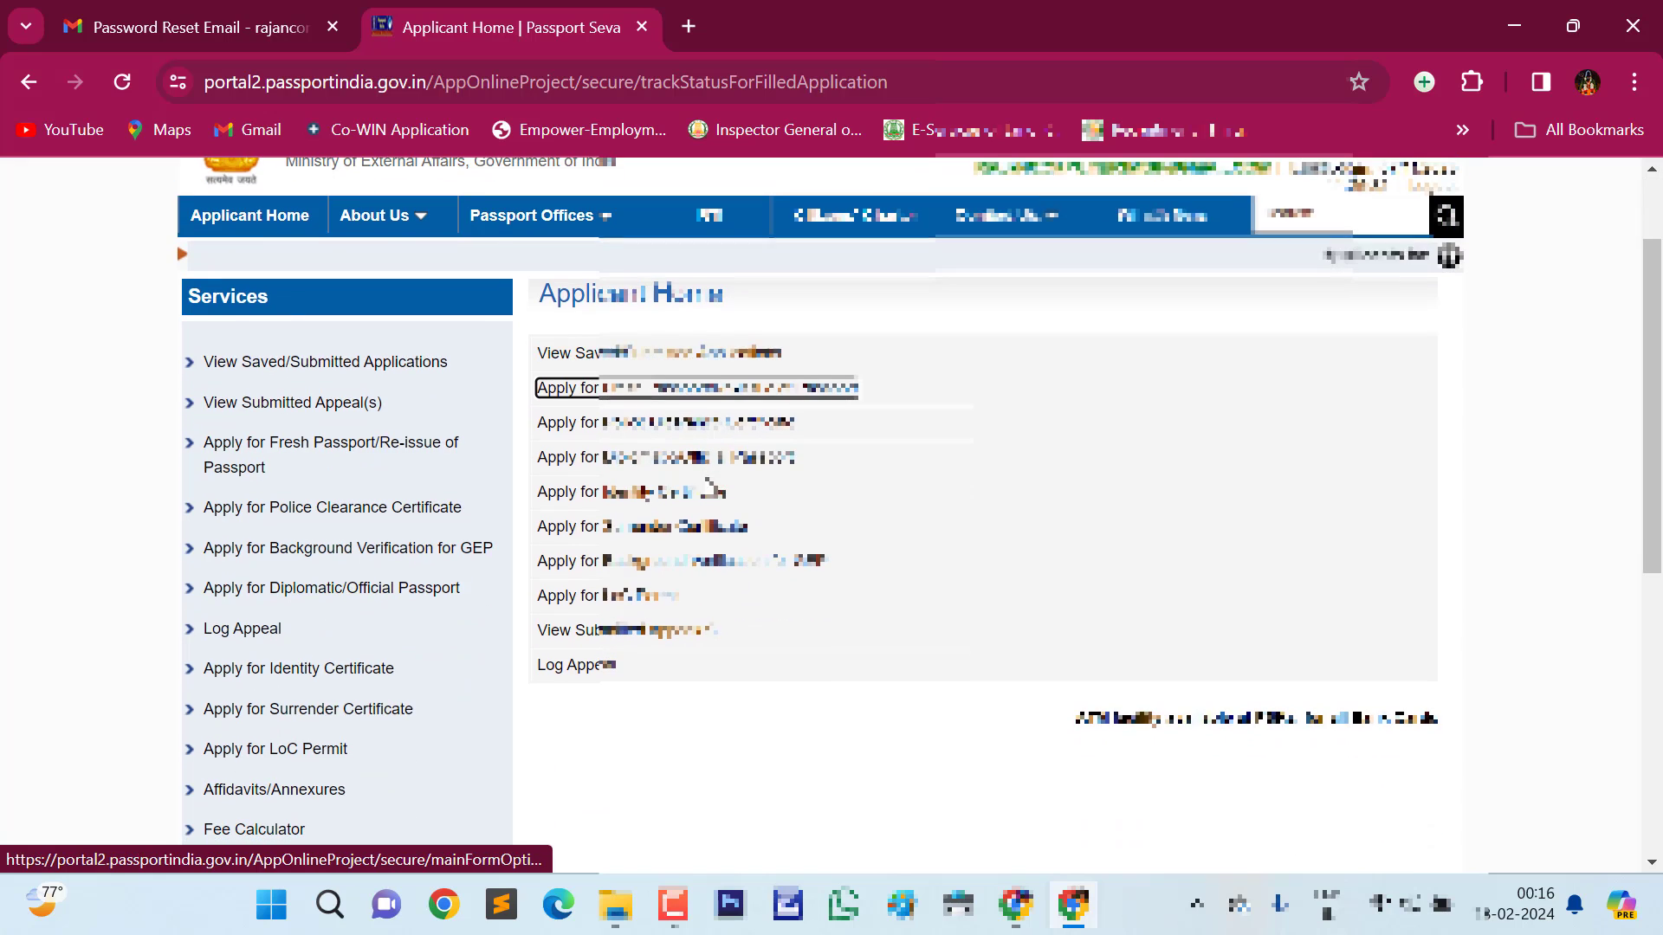